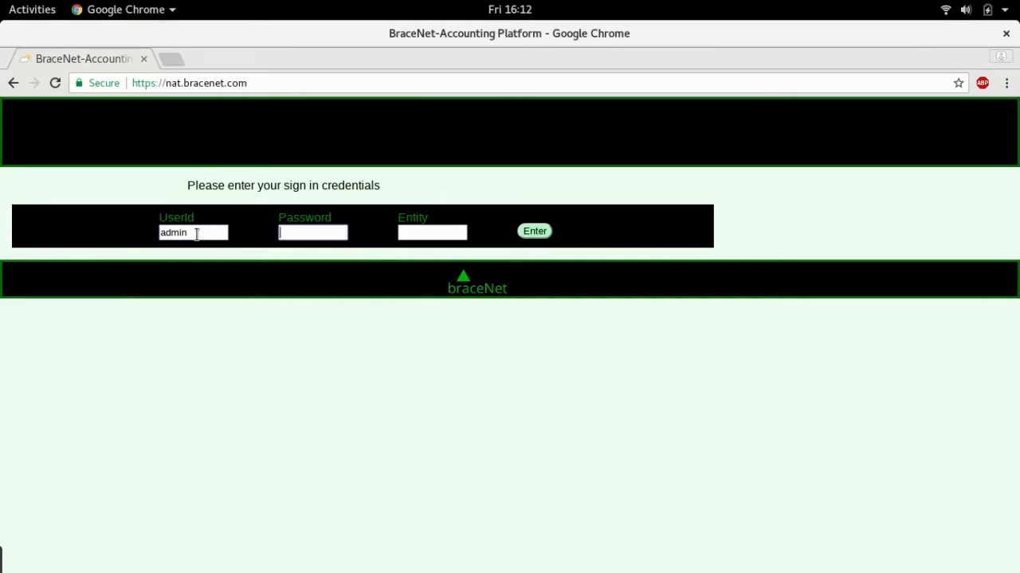
Log in as admin with the admin password to the sampleco entity.
type("•••••••••")
key("Tab")
type("sampleco")
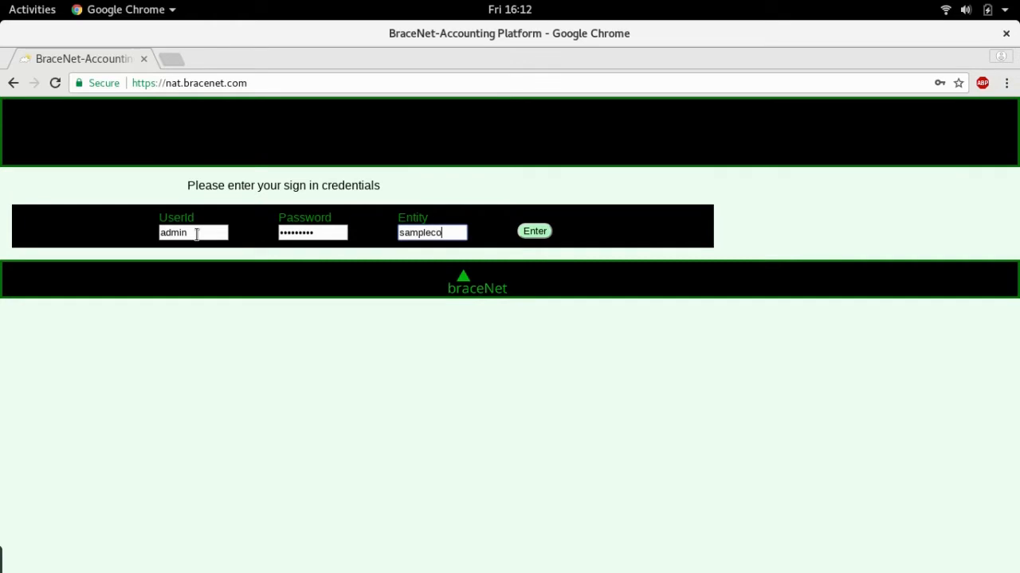
key("Return")
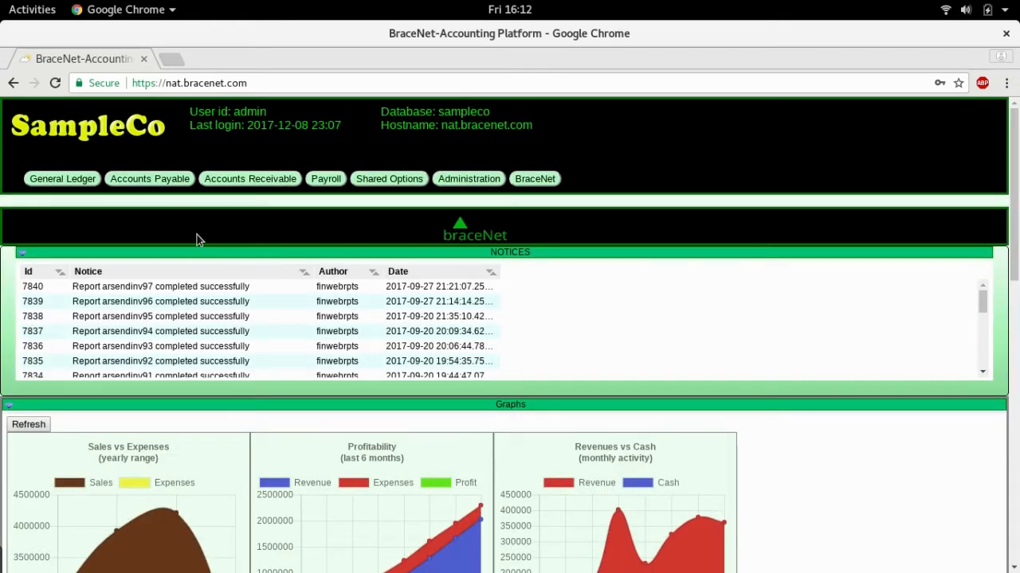
In User Profiles, start a new profile with user ID newbie.
left_click(455, 179)
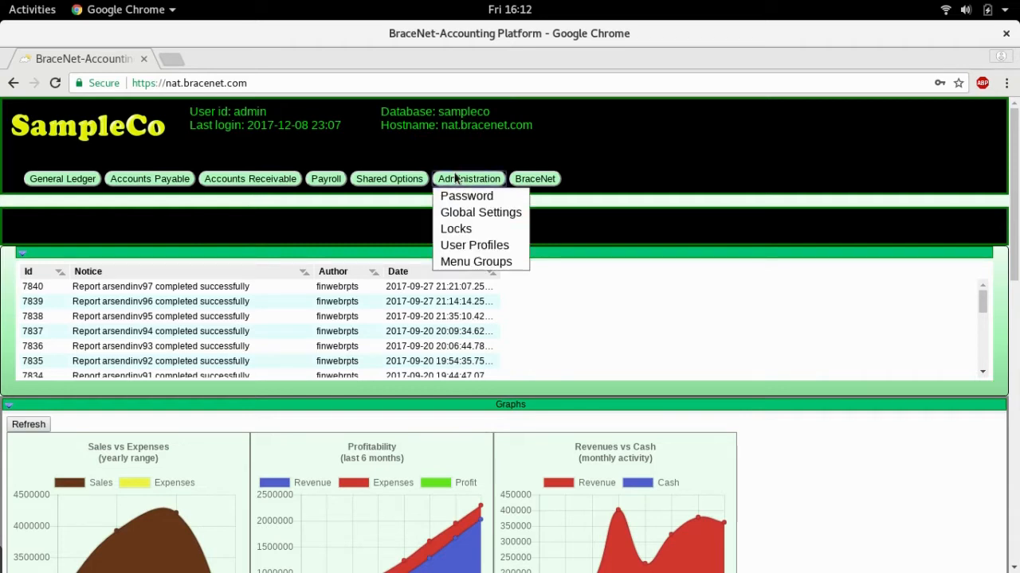
left_click(467, 245)
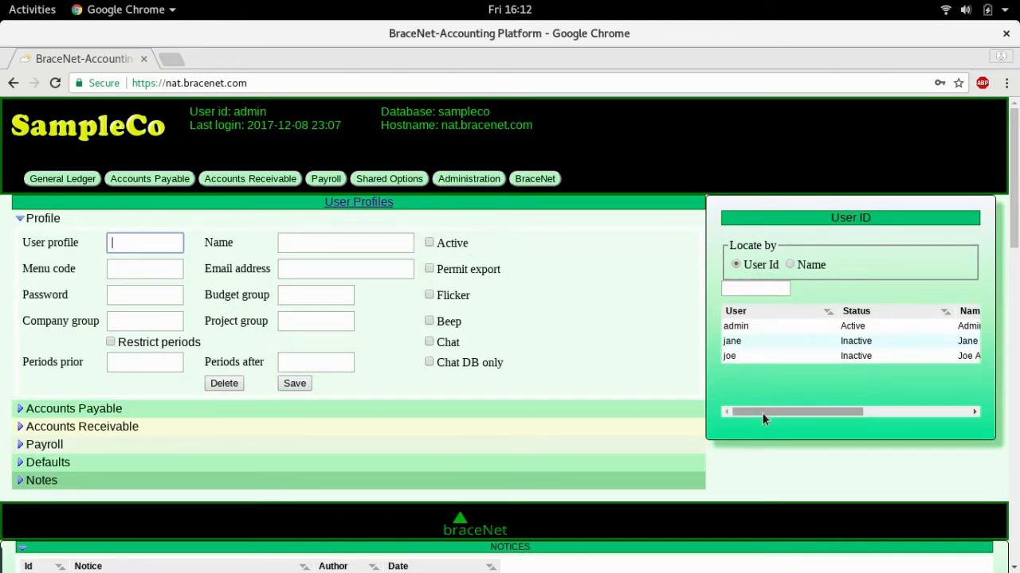
mouse_move(762, 413)
left_mouse_down()
mouse_move(860, 415)
mouse_move(755, 413)
left_mouse_up()
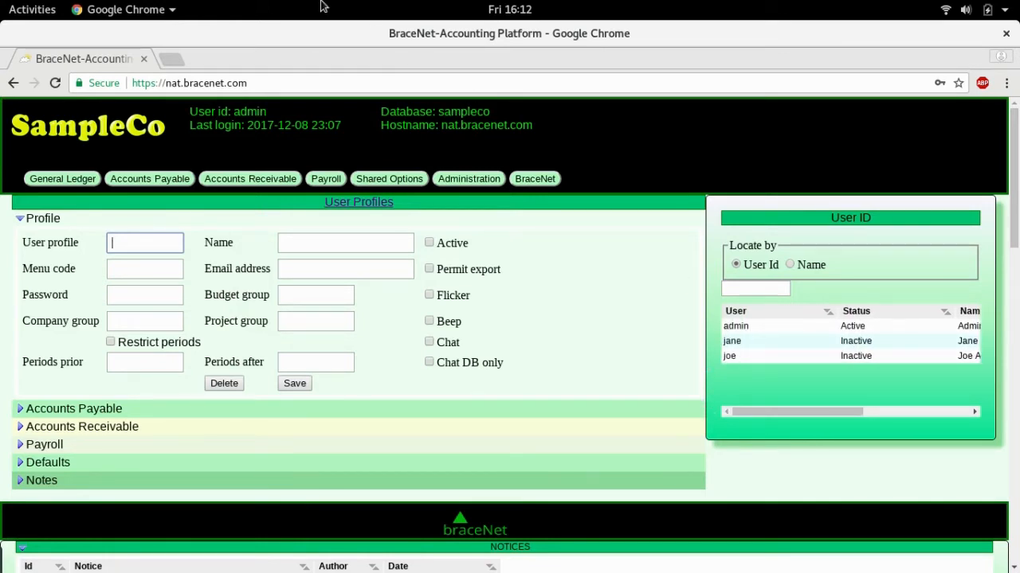
left_click(133, 243)
type("newbie")
key("Tab")
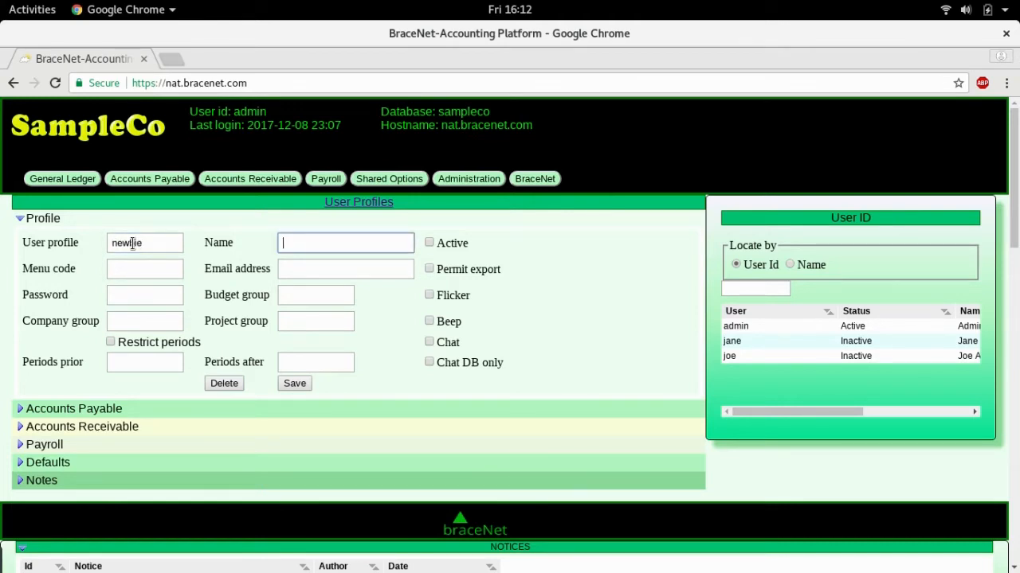
Fill in the user's full name, mark the profile Active, and bring up the menu code lookup.
type("Newbie Person")
key("Tab")
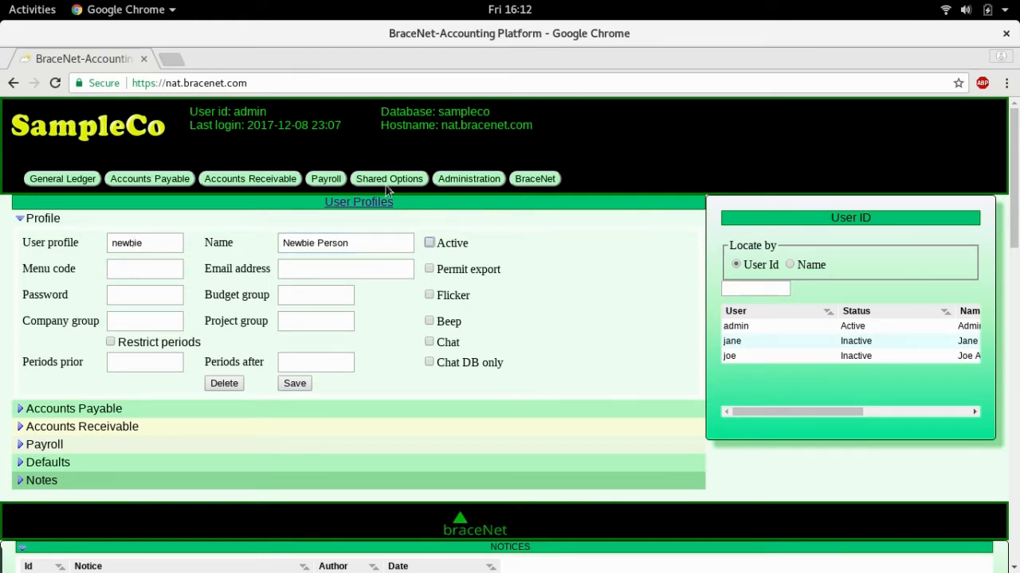
left_click(429, 244)
key("Tab")
type("7")
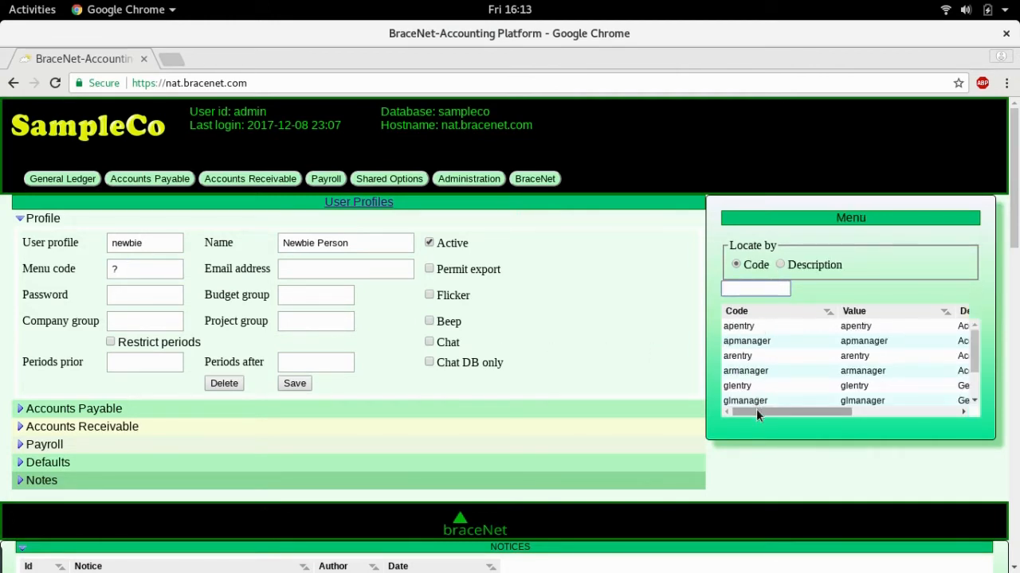
Choose the General Ledger entry user application menu (glentry) as the profile's menu code.
left_click_drag(756, 408, 857, 421)
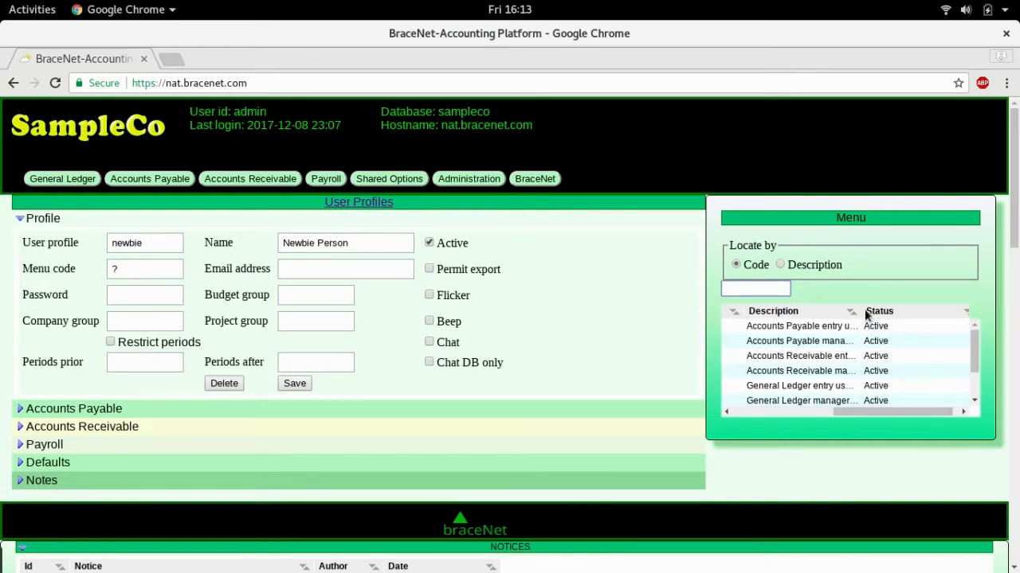
left_click_drag(857, 311, 937, 311)
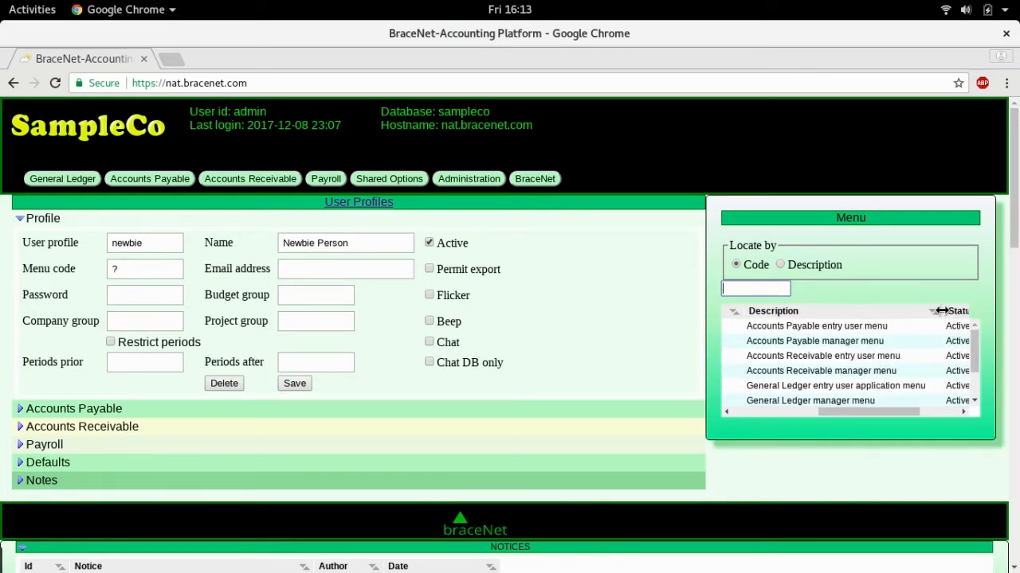
left_click(791, 386)
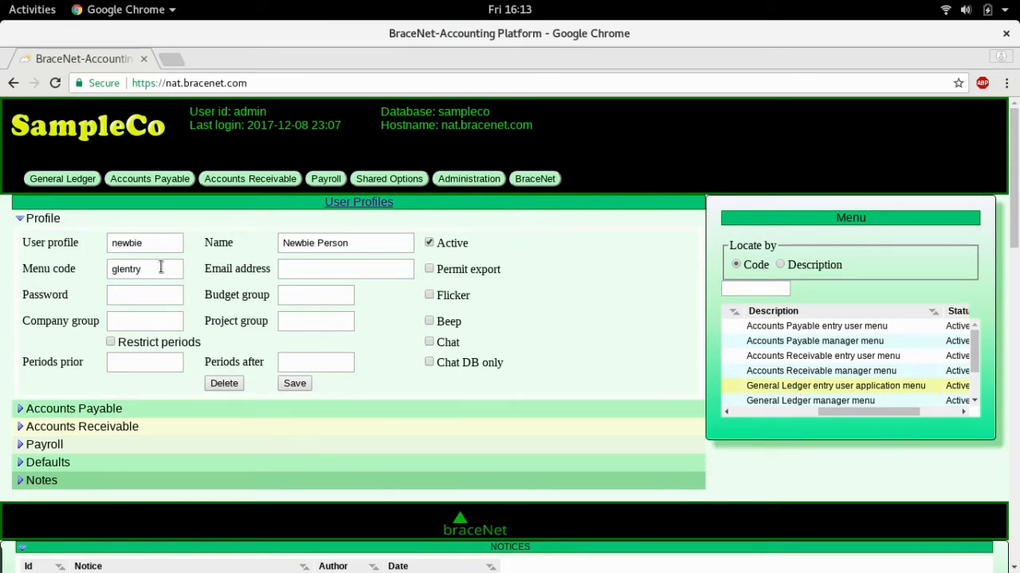
left_click(468, 180)
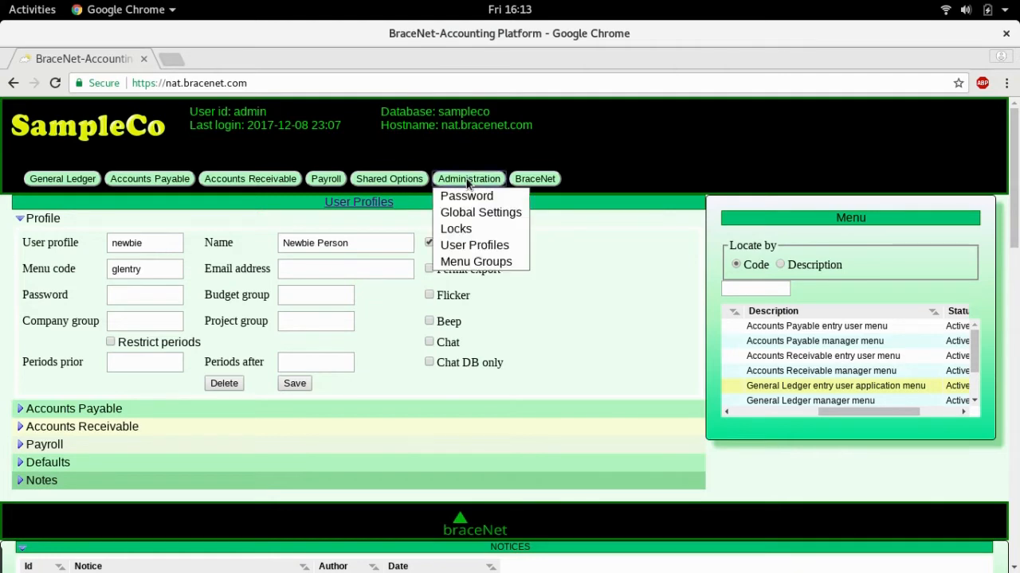
Load the glentry menu group definition with its available and included options.
left_click(464, 266)
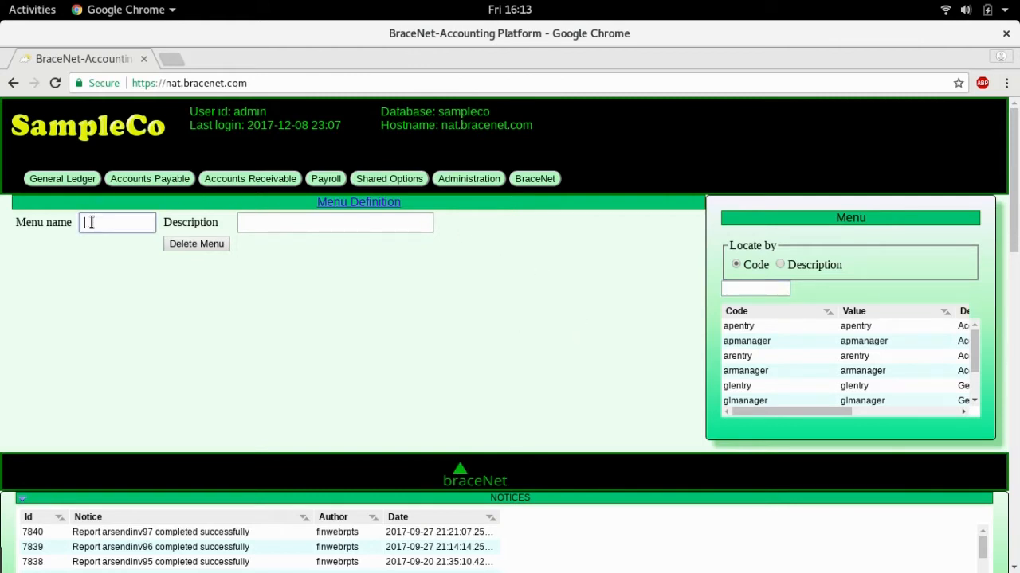
type("glentry")
key("Return")
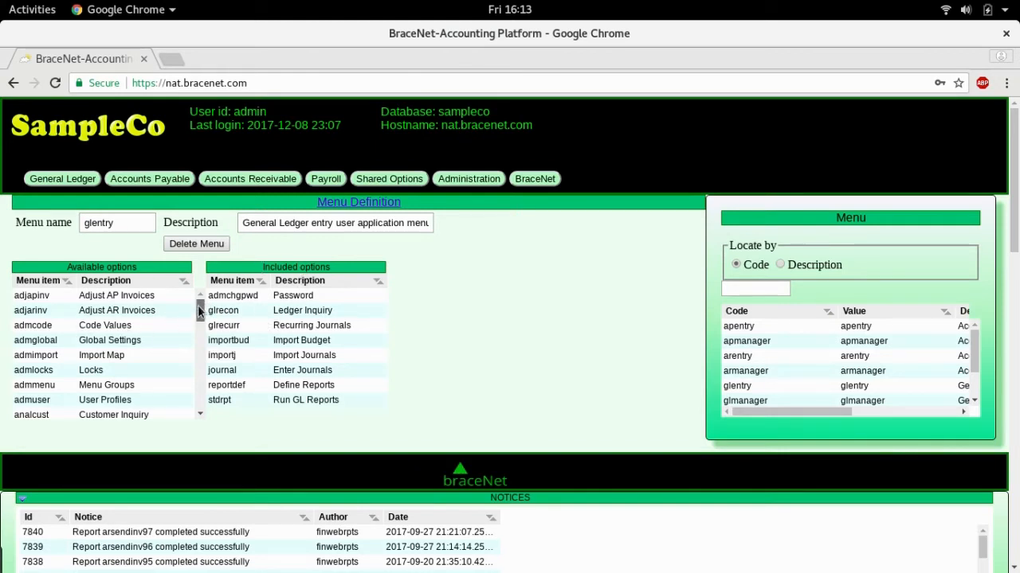
left_click_drag(197, 305, 200, 338)
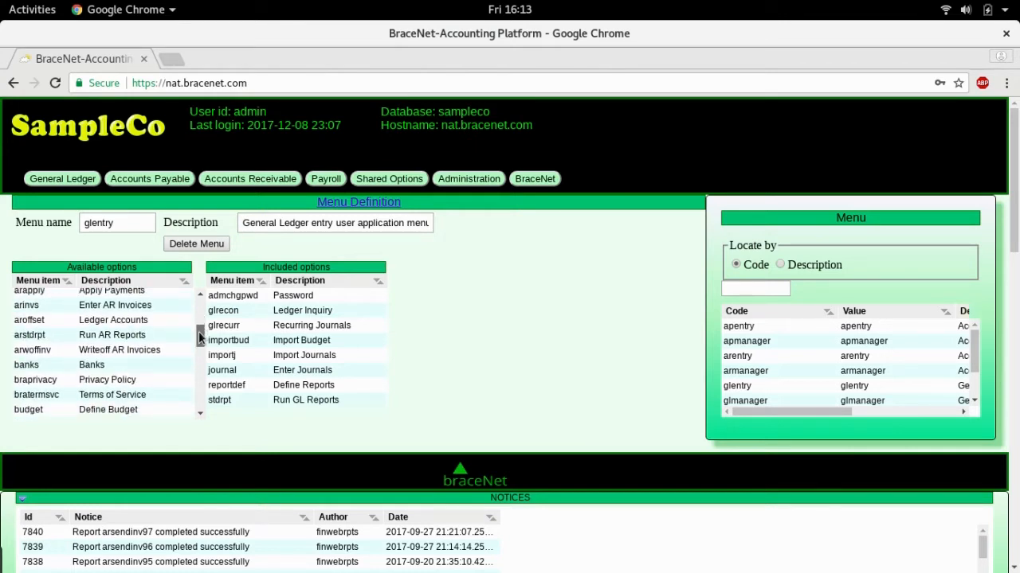
left_click_drag(200, 338, 200, 344)
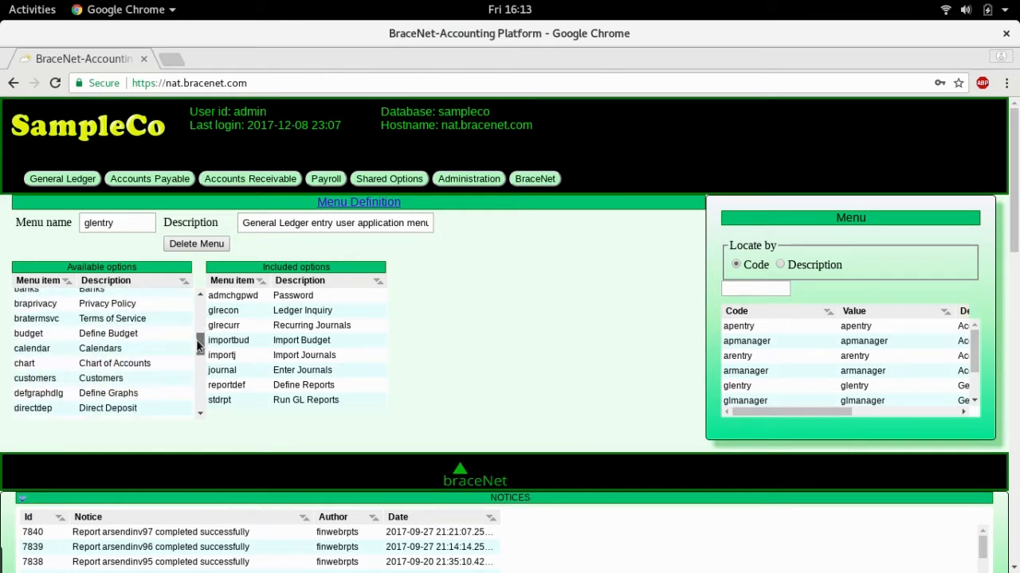
Include Privacy Policy (braprivacy) in the glentry menu, then remove it again.
left_click(113, 307)
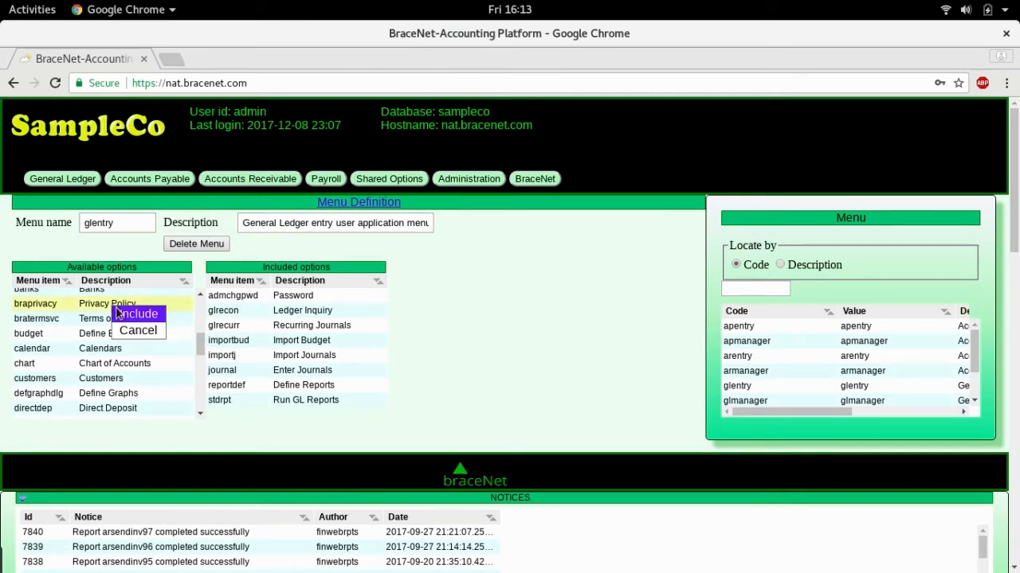
left_click(129, 315)
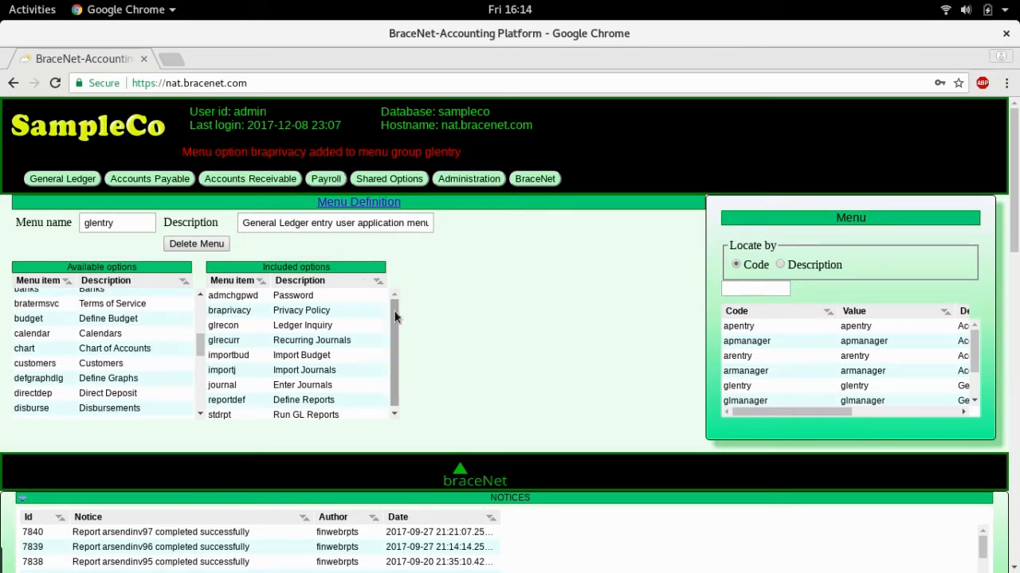
scroll(393, 321, "down", 1)
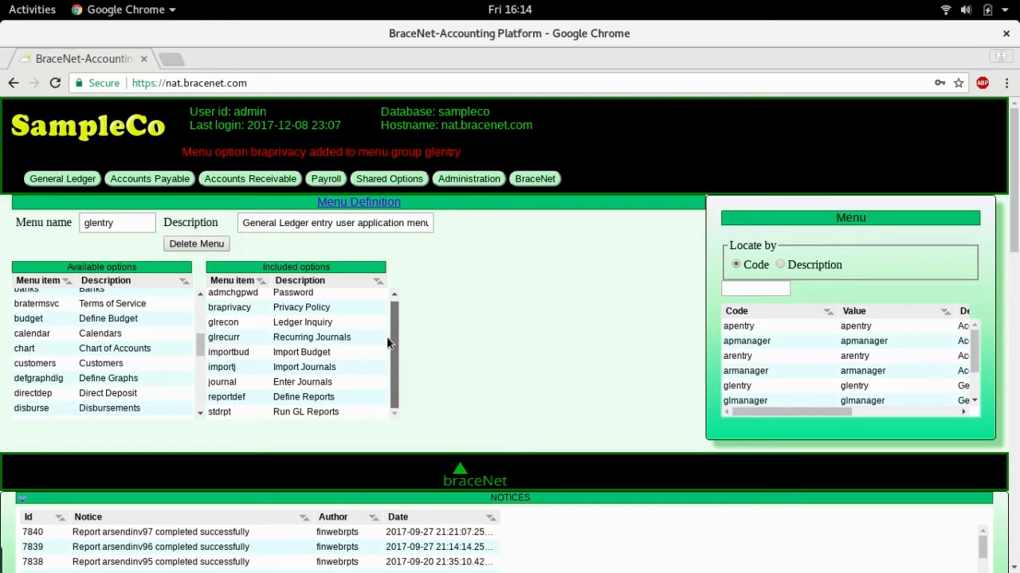
scroll(386, 312, "up", 1)
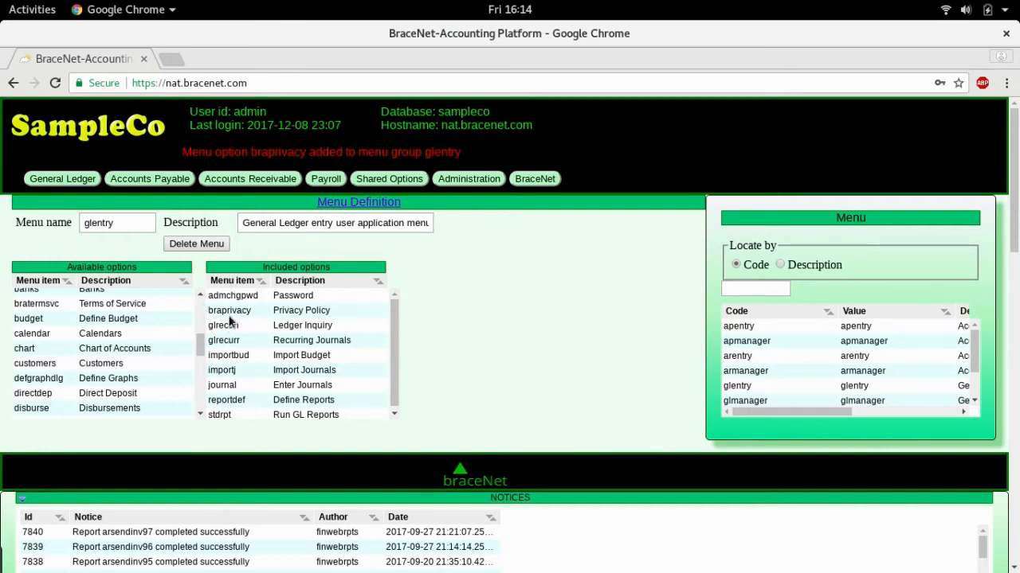
left_click(231, 313)
right_click(232, 316)
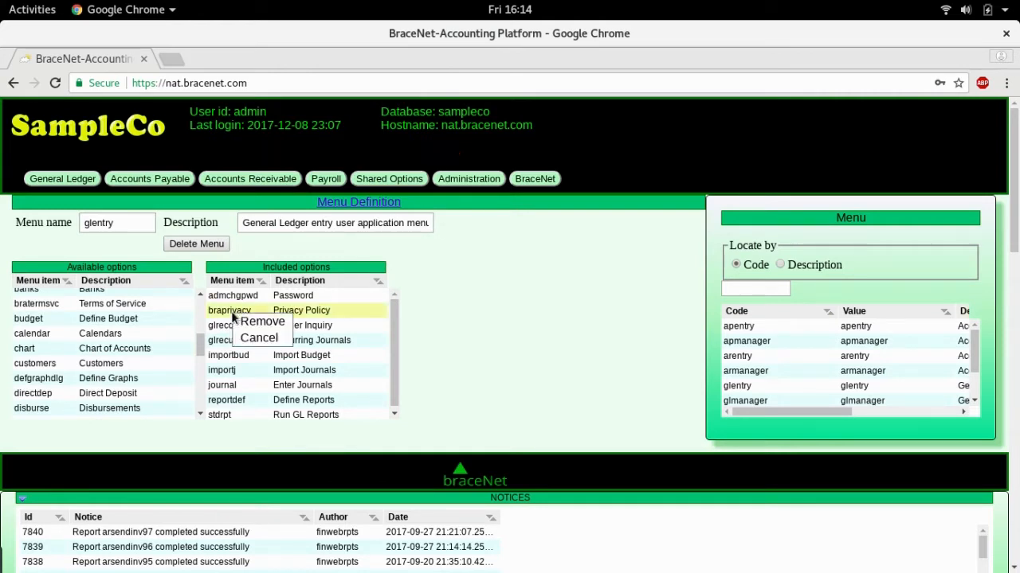
left_click(253, 324)
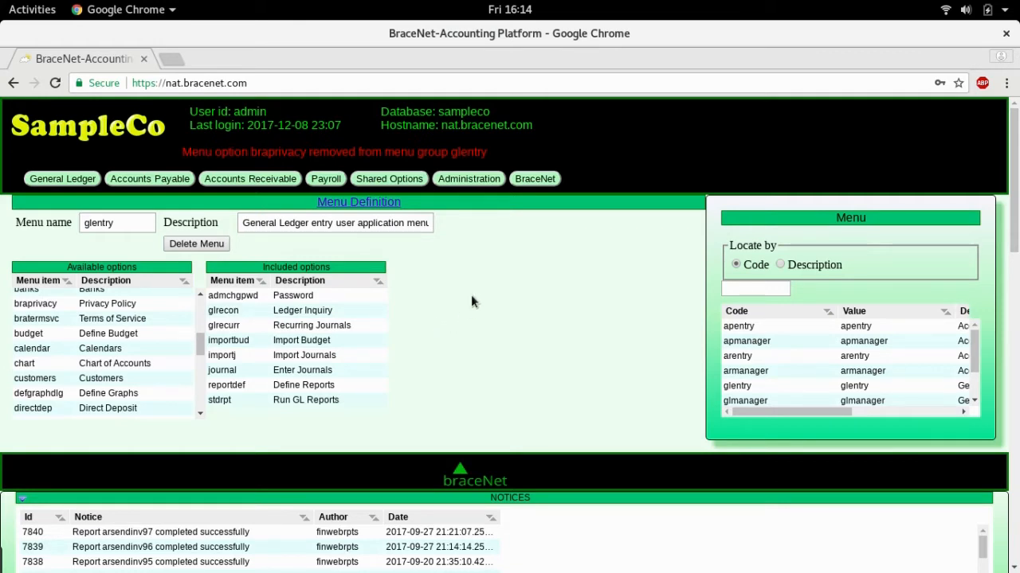
Back in the user profile, enter the new user's e-mail address.
left_click(468, 178)
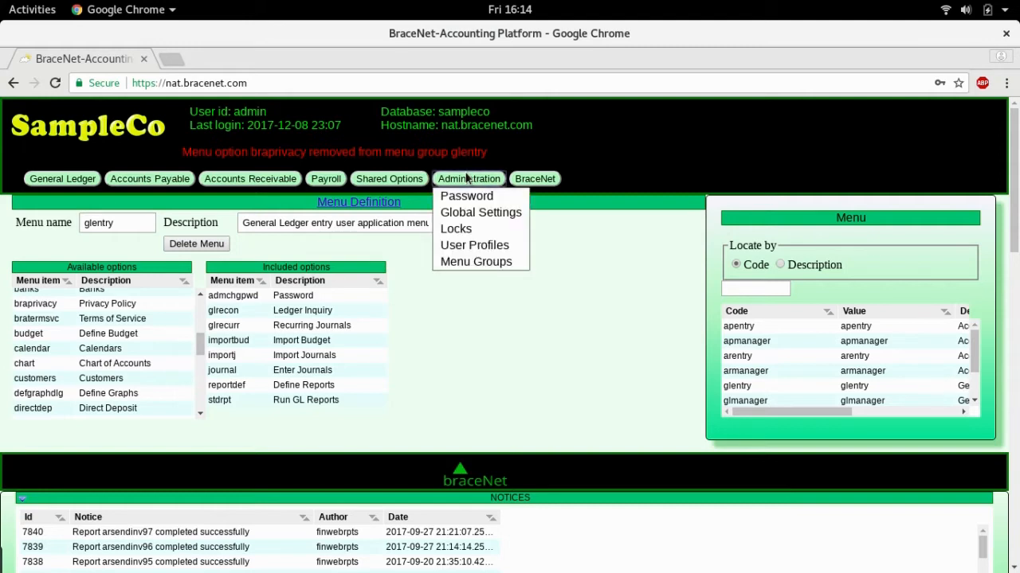
left_click(478, 249)
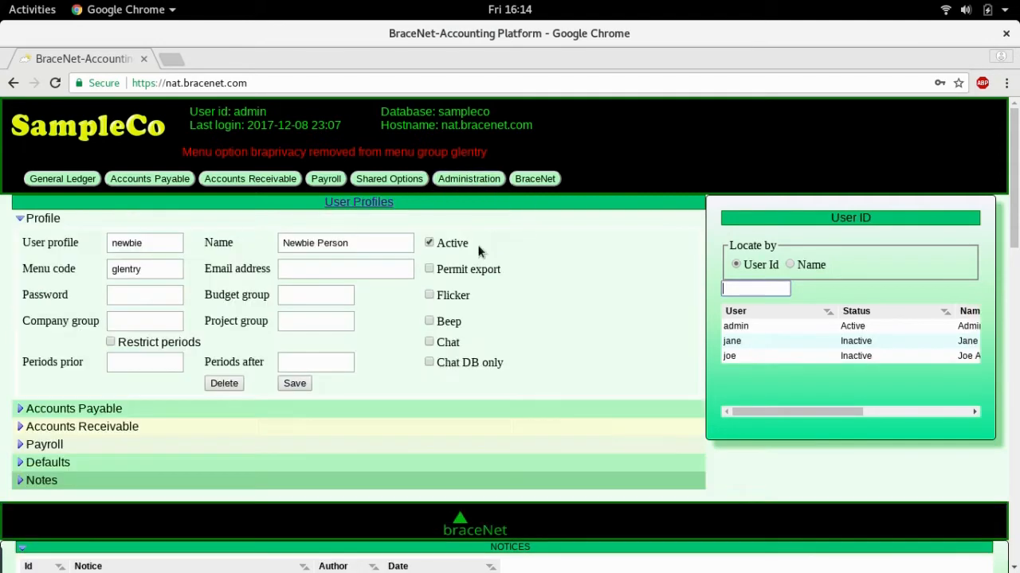
left_click(329, 271)
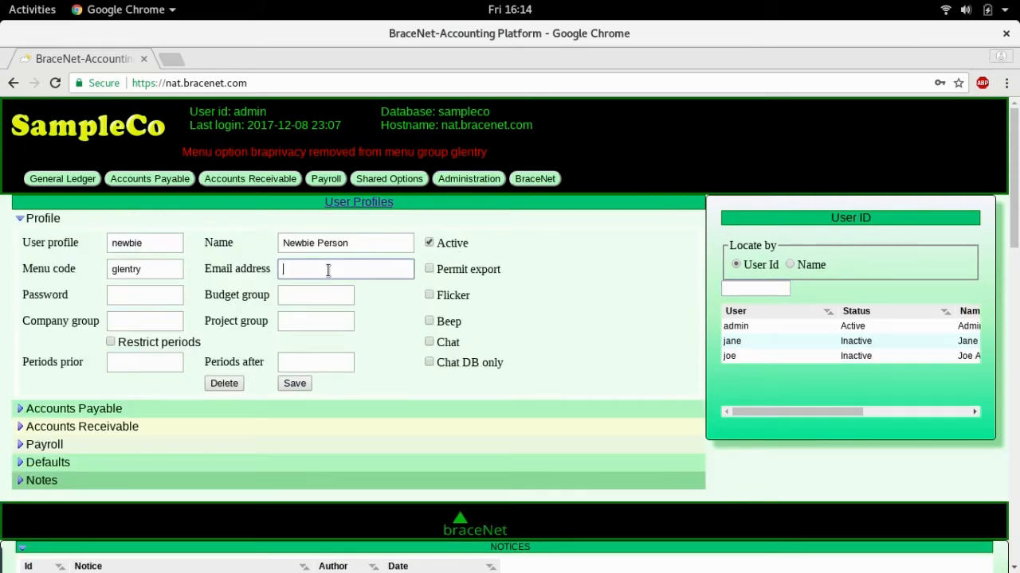
key("Tab")
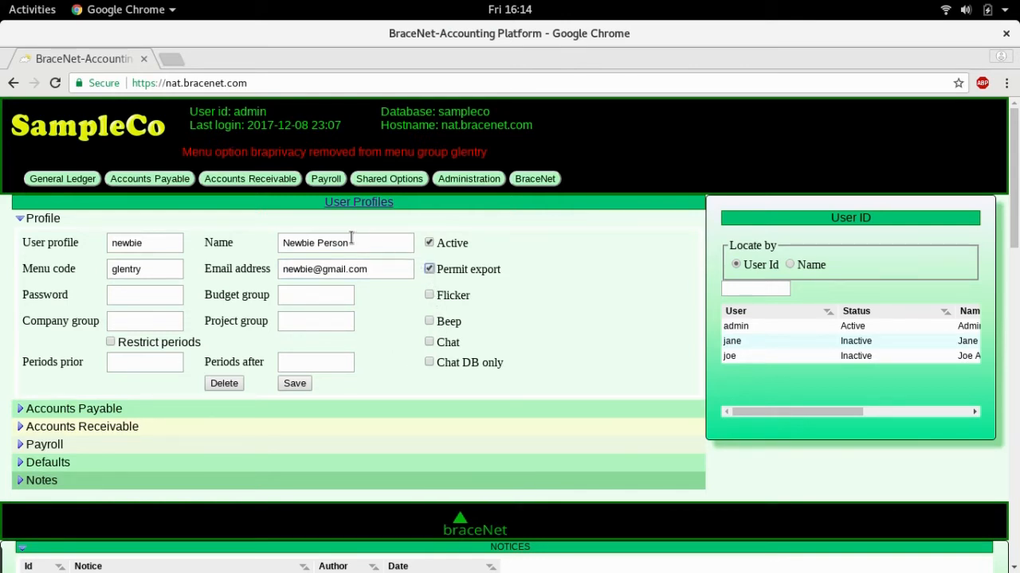
Set the user's password and leave the budget group blank.
left_click(127, 295)
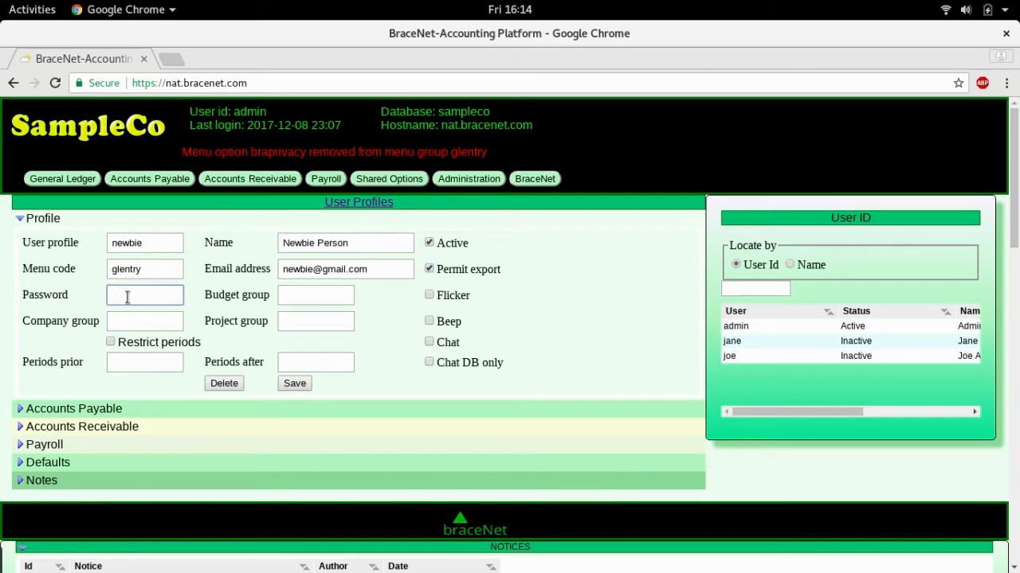
type("password")
key("Tab")
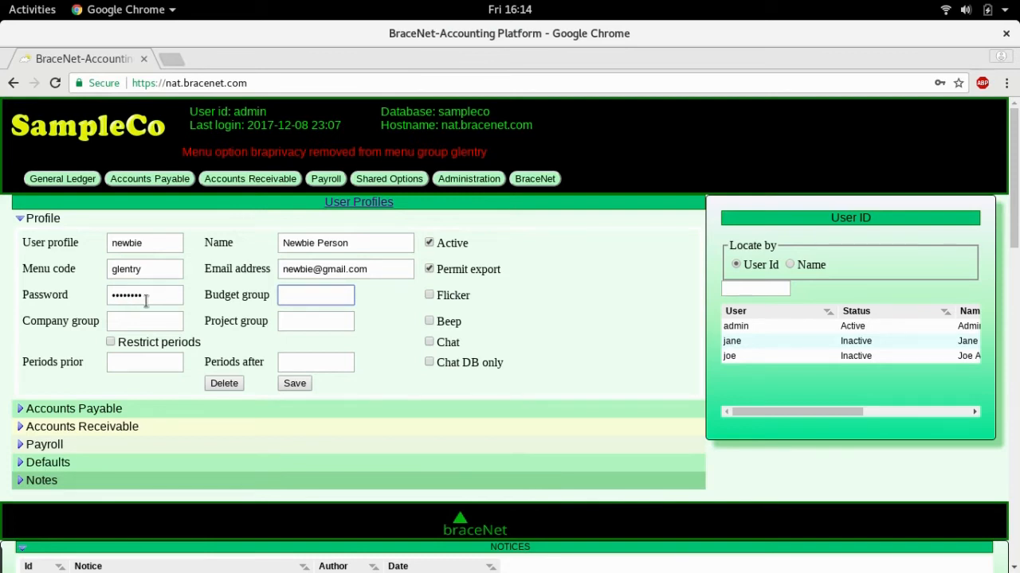
left_click(428, 295)
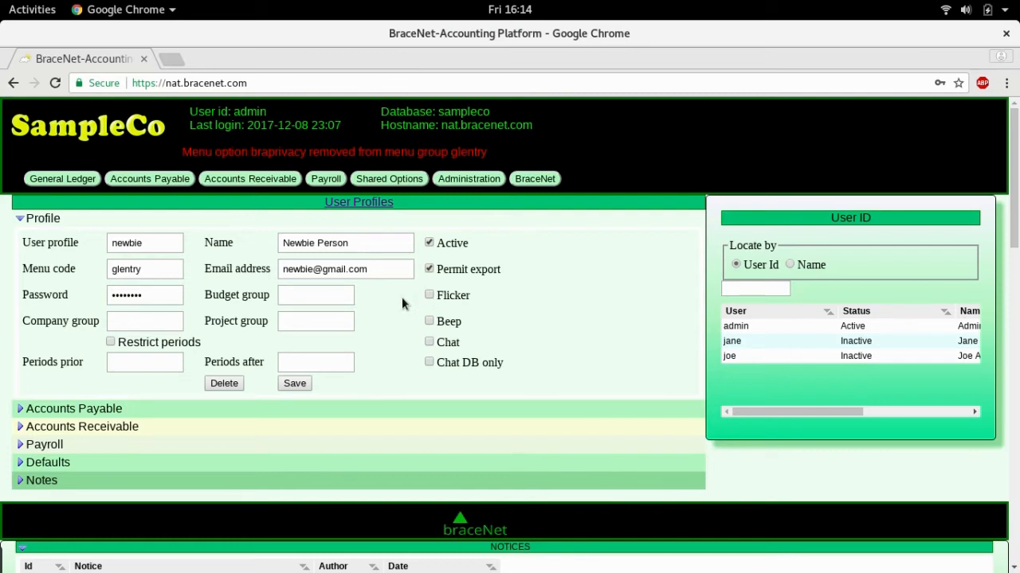
Look up Company group ledger groups (only grpall 100, 200, 300), then clear the field.
left_click(126, 320)
type("?")
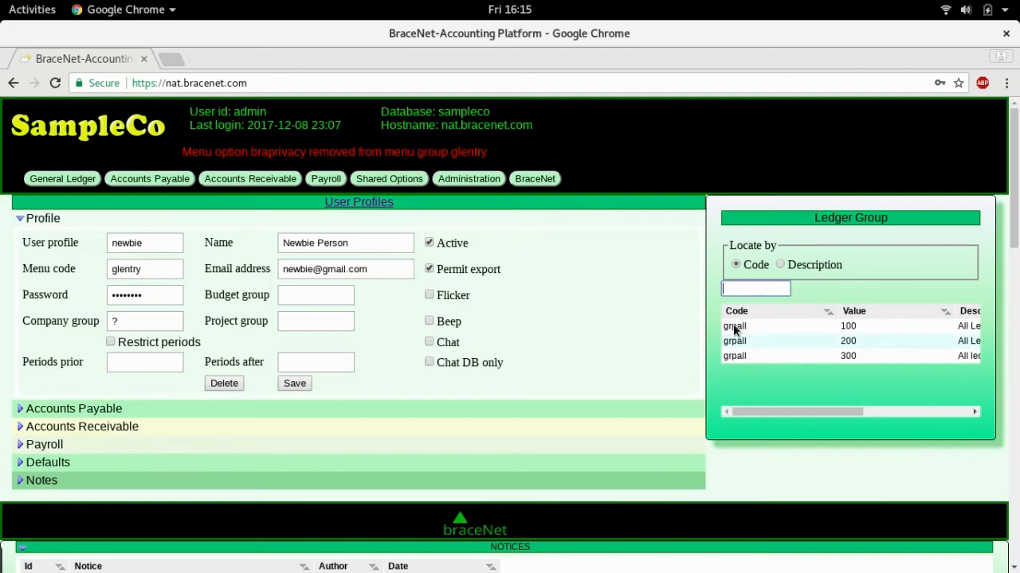
double_click(111, 321)
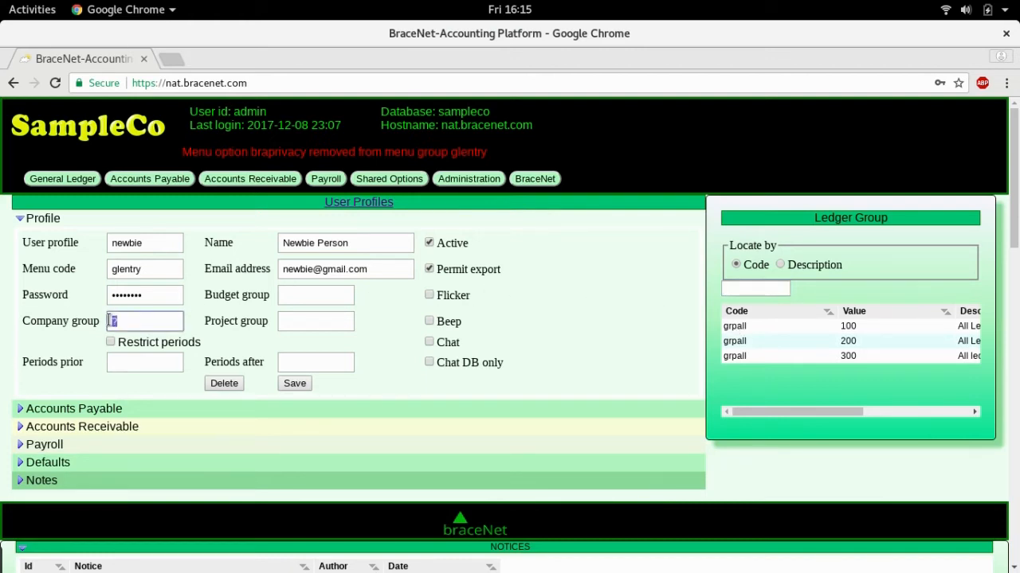
key("BackSpace")
key("Tab")
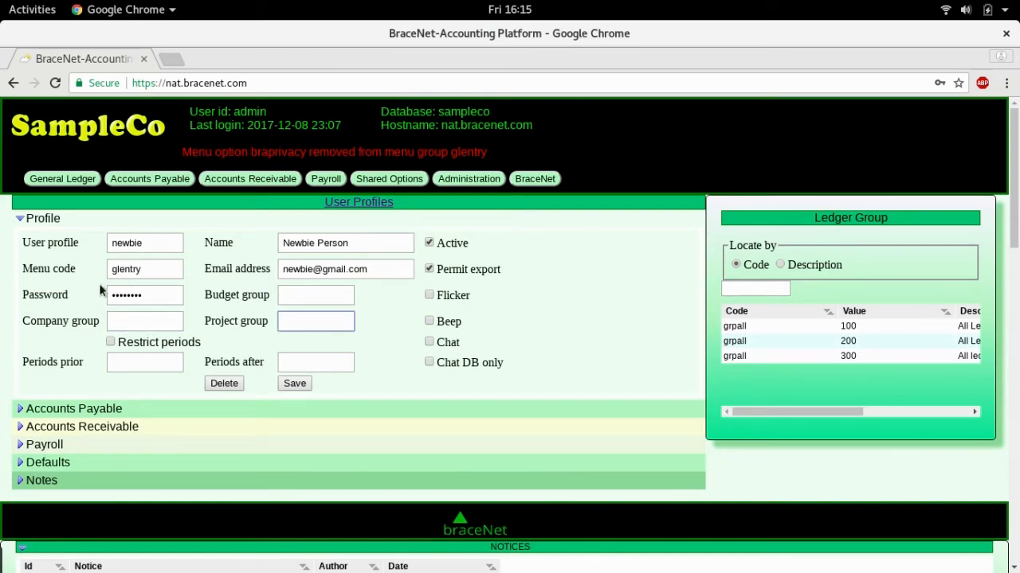
left_click(401, 179)
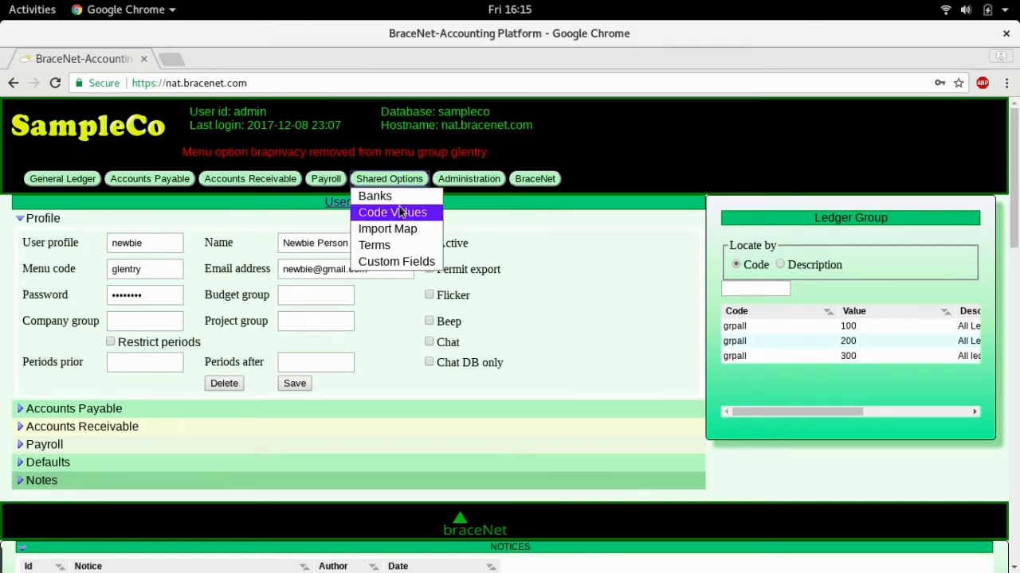
In Code Values, filter code types by 'led' and show the ledgp codes.
left_click(401, 212)
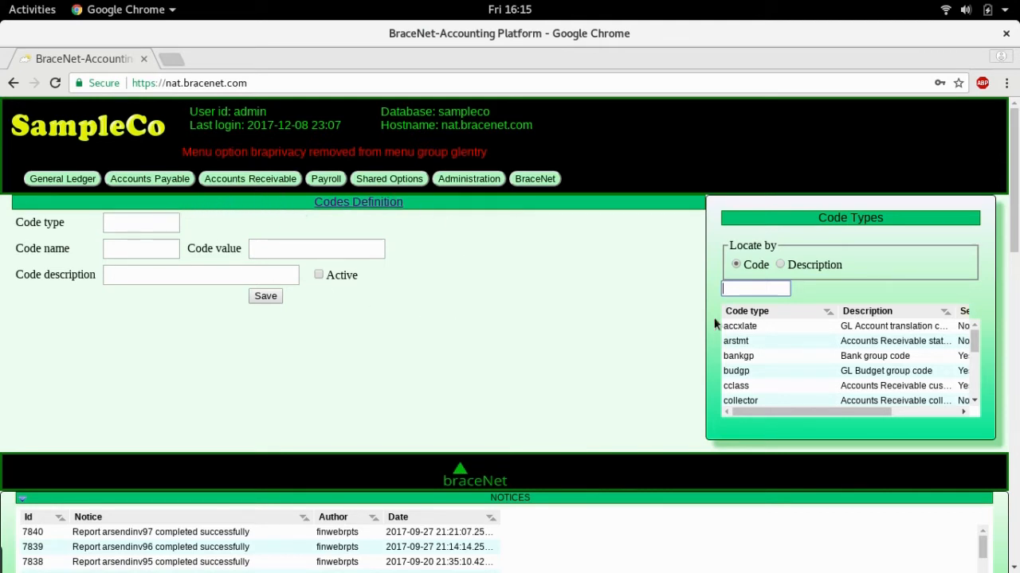
type("led")
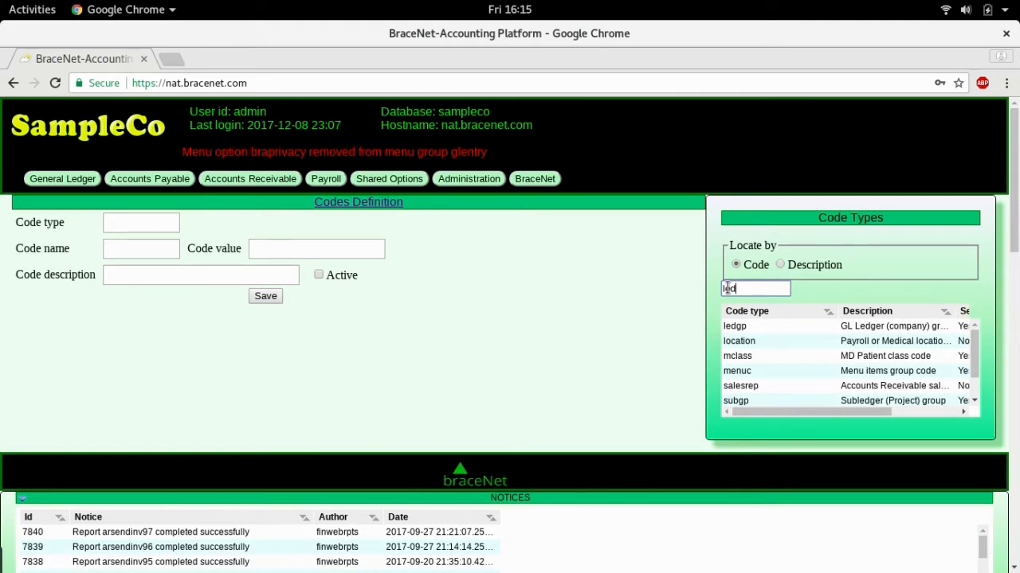
left_click_drag(800, 412, 837, 412)
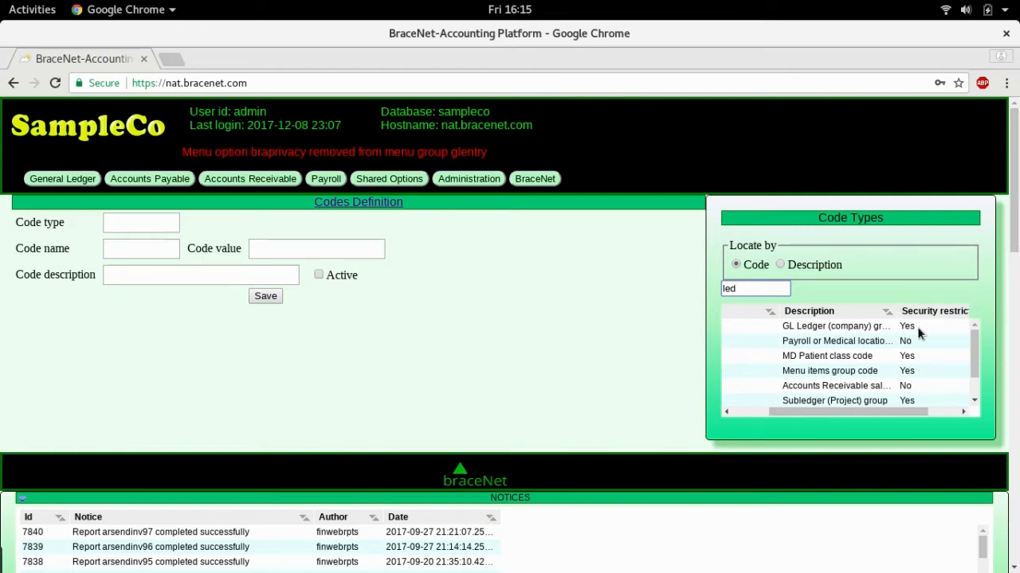
left_click(850, 328)
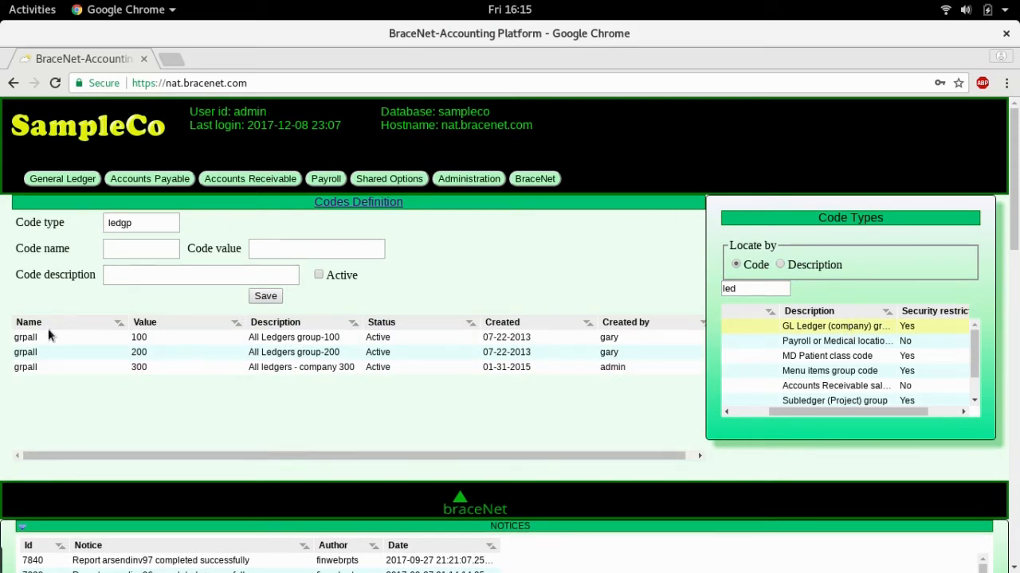
Save an active code grpall with value 400 and description 'Company 400'.
left_click(142, 249)
type("grpall")
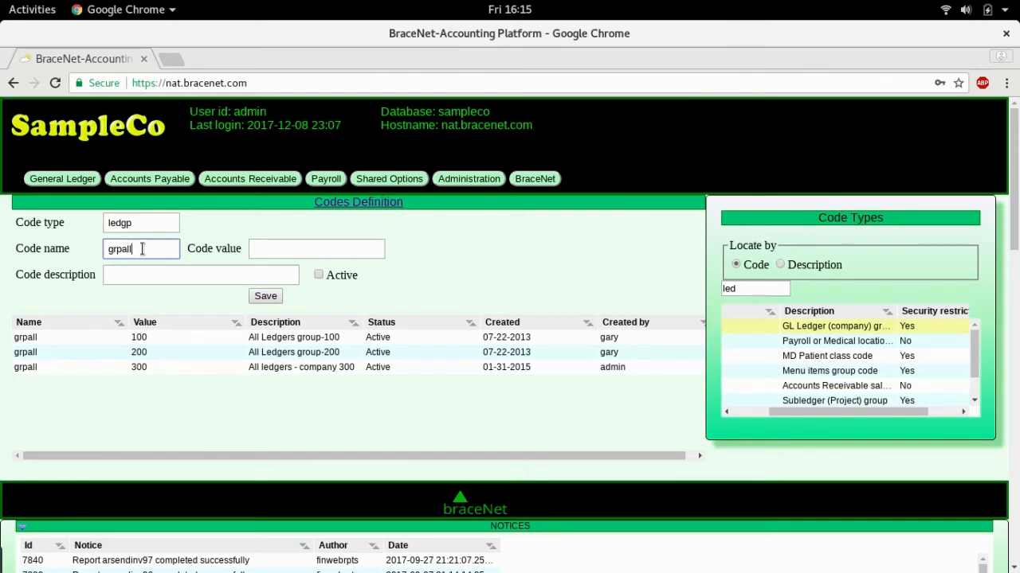
key("Tab")
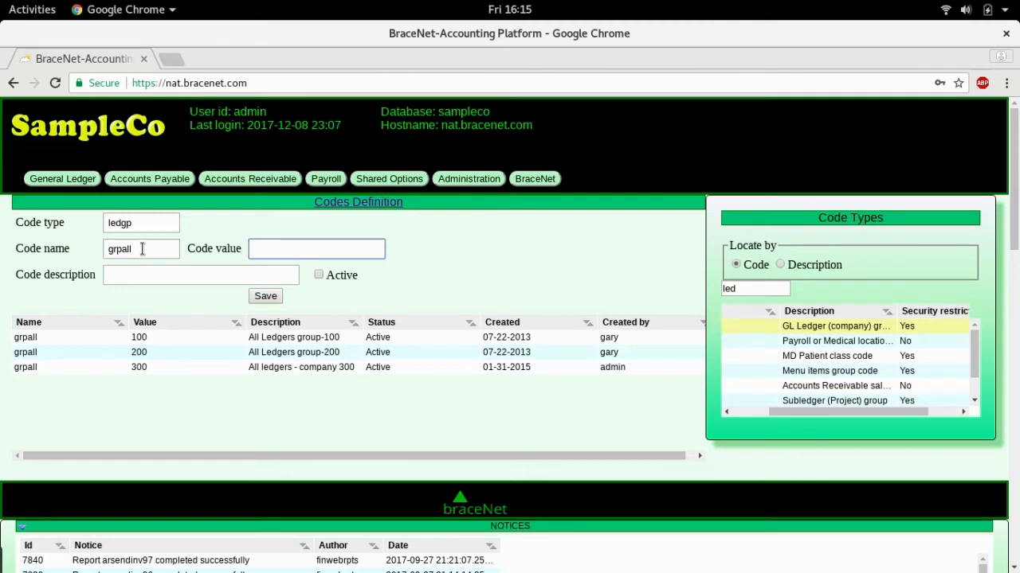
type("400")
key("Tab")
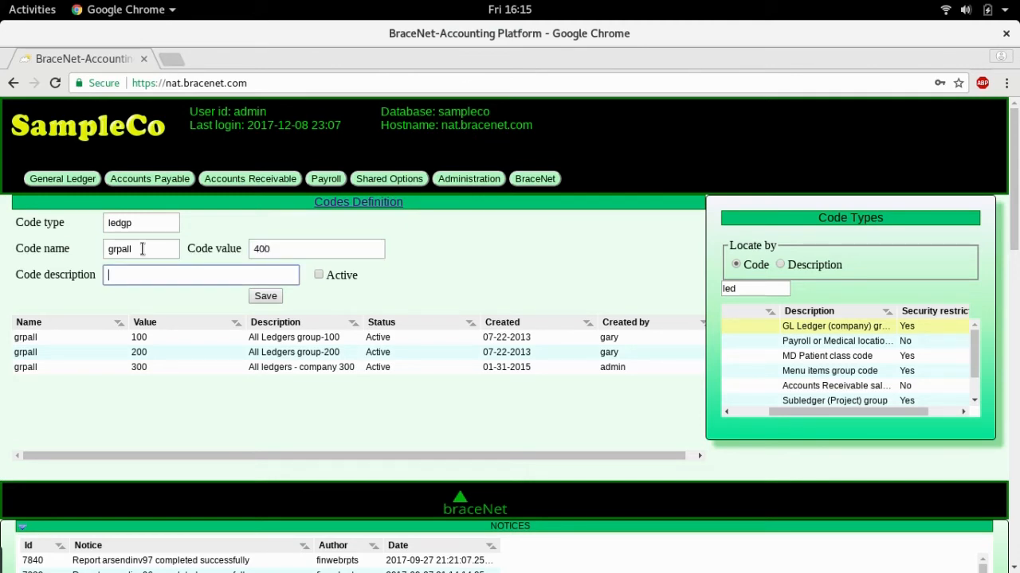
type("Company 400")
left_click(318, 274)
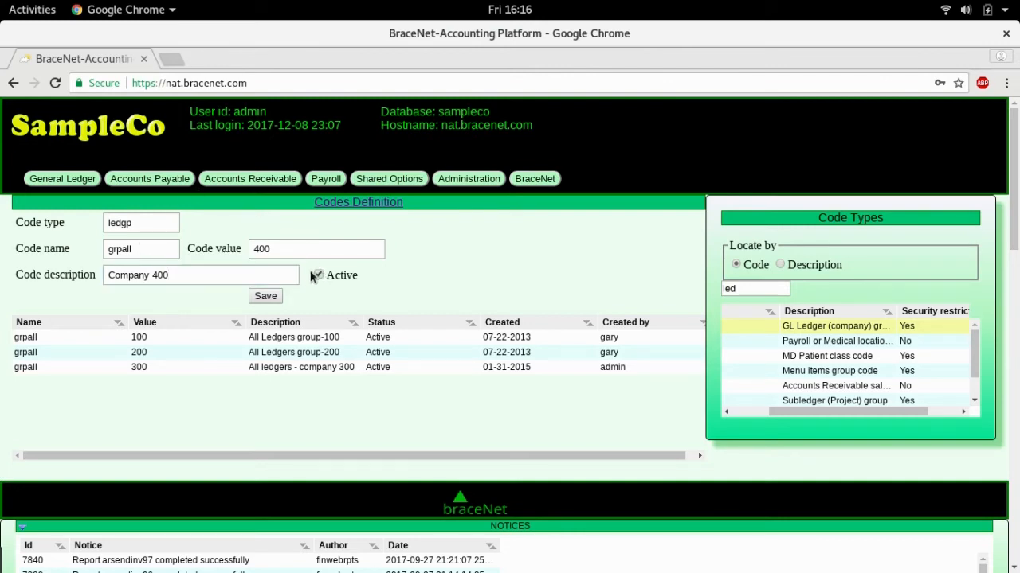
left_click(272, 296)
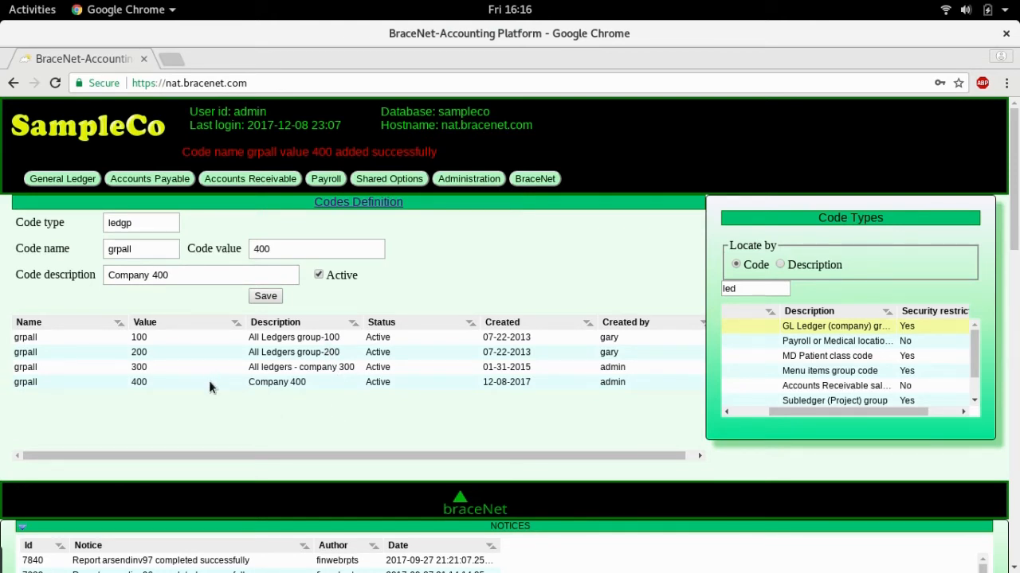
Delete the grpall 400 row from the ledger group code list.
right_click(140, 383)
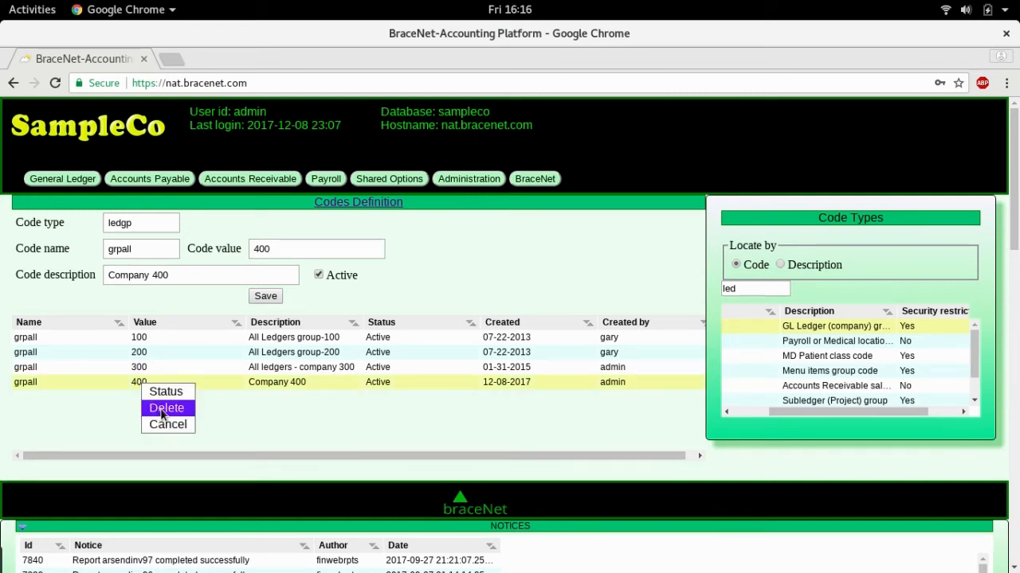
left_click(162, 410)
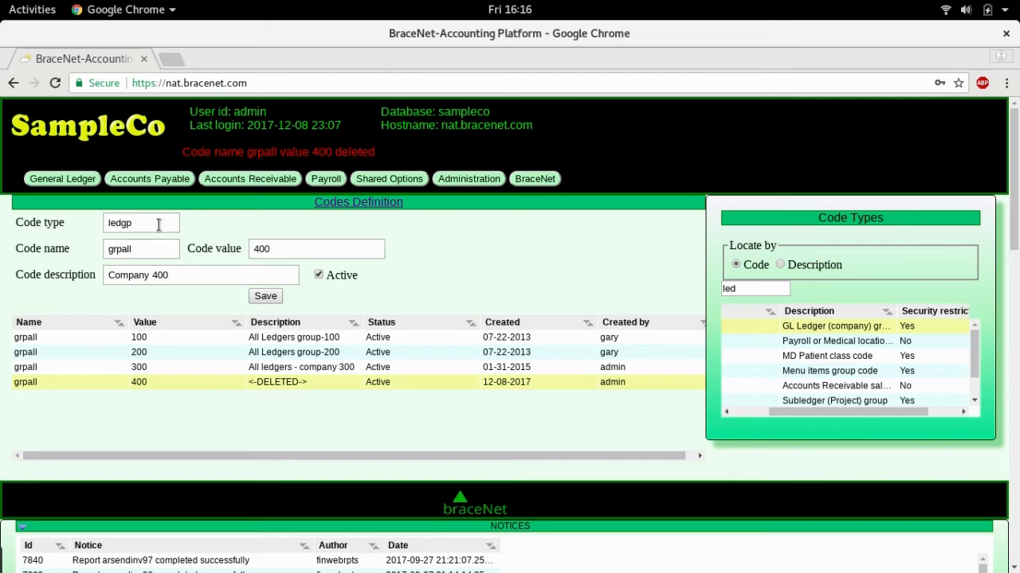
Save a new ledger group code co100 with value 100 and description 'Company 100 only'.
left_click_drag(140, 249, 108, 249)
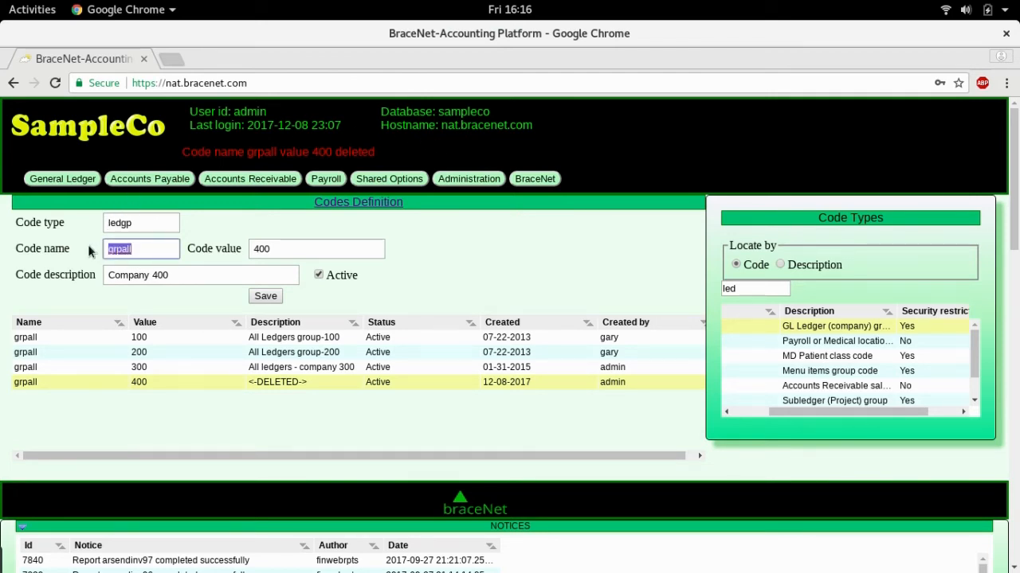
type("co100")
key("Tab")
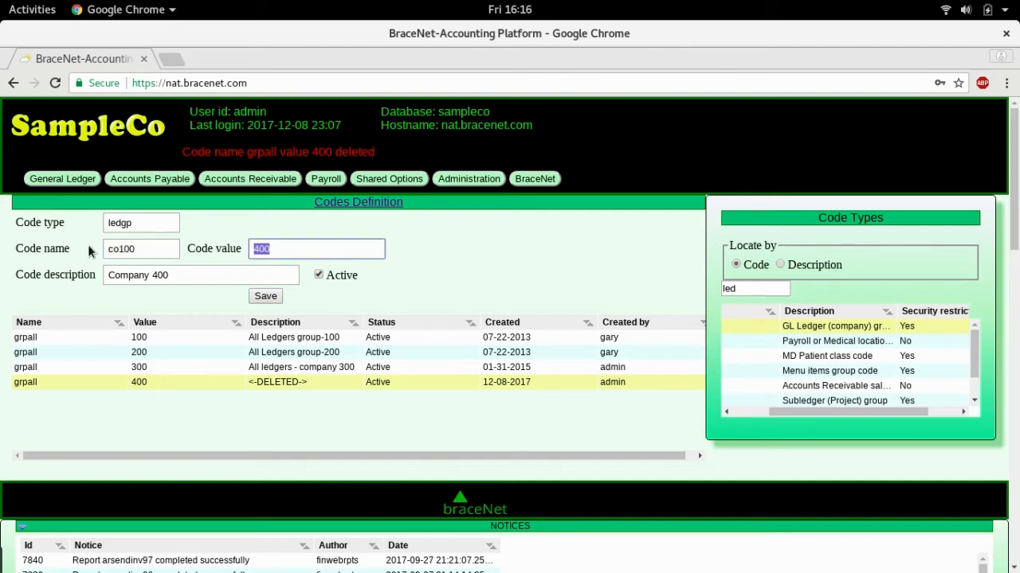
type("100")
key("Tab")
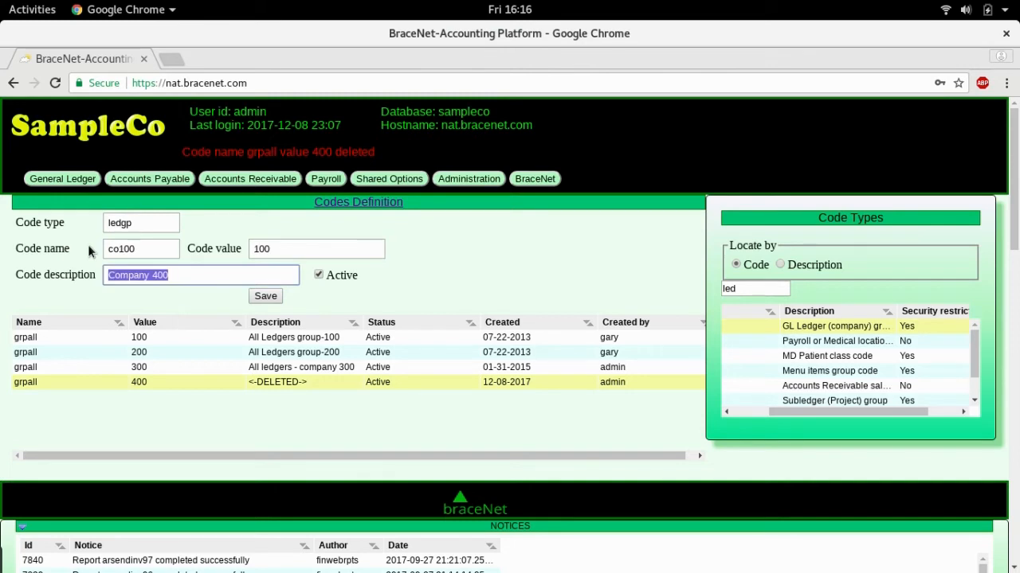
type("Company ")
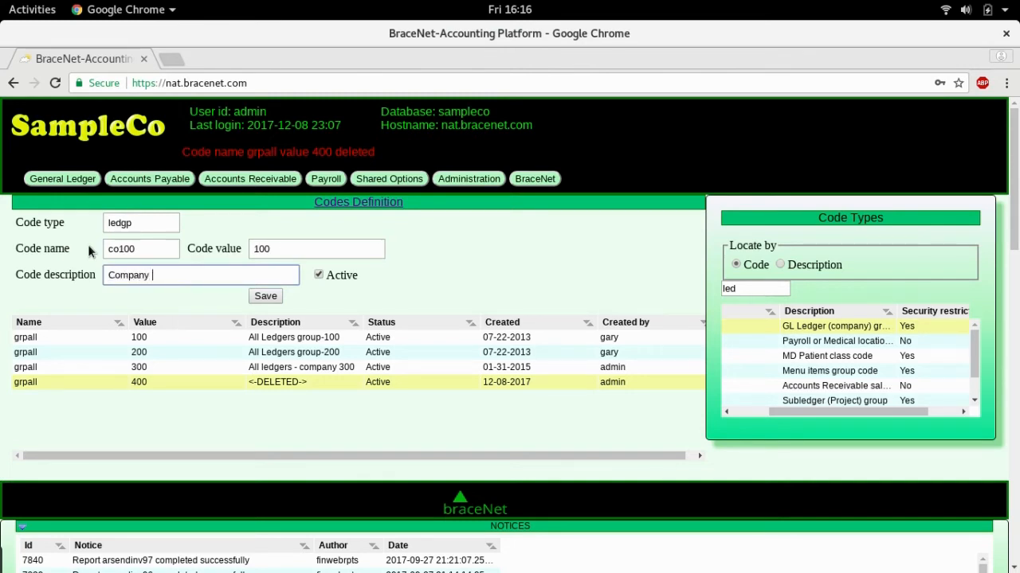
type("100 only")
left_click(265, 297)
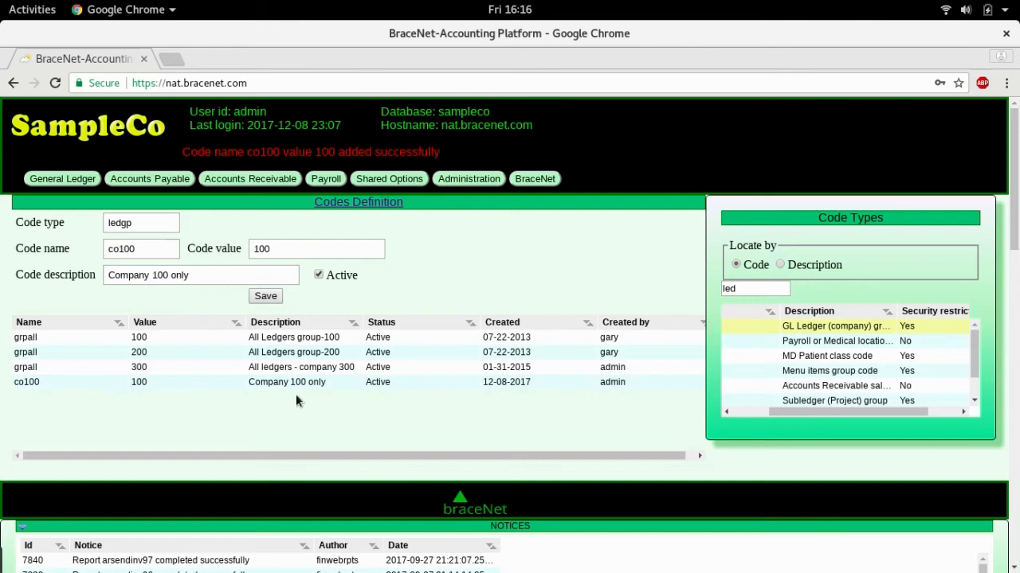
Reopen the newbie profile, tick Restrict periods with 0 periods prior and 0 after, and save.
left_click(472, 179)
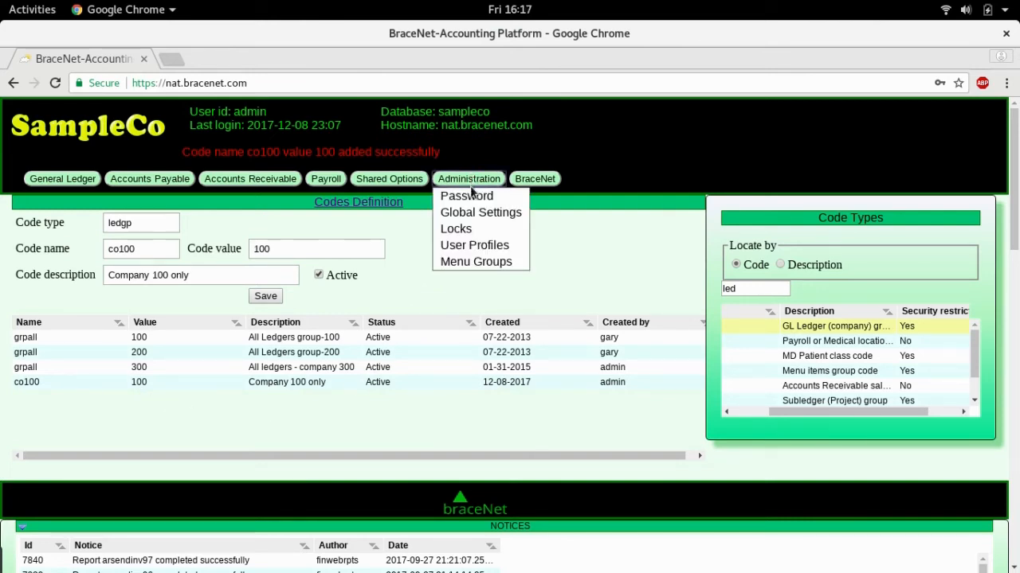
left_click(472, 247)
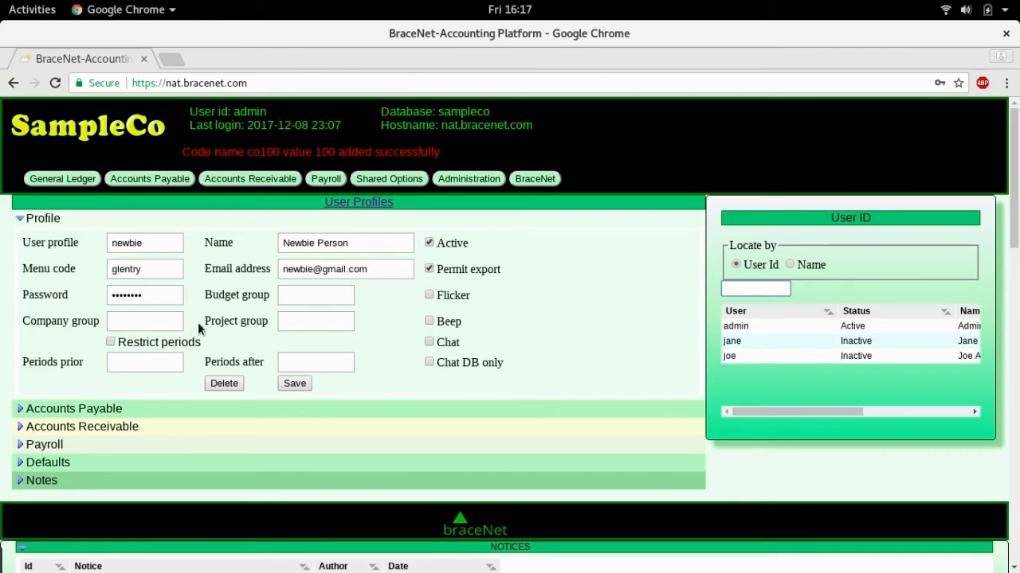
left_click(112, 340)
left_click(144, 363)
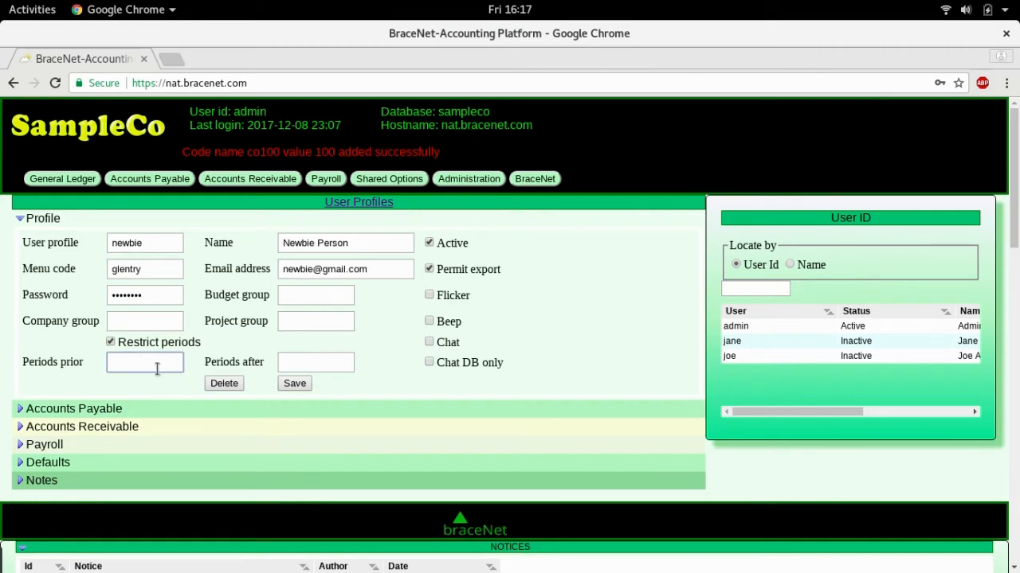
type("0")
key("Tab")
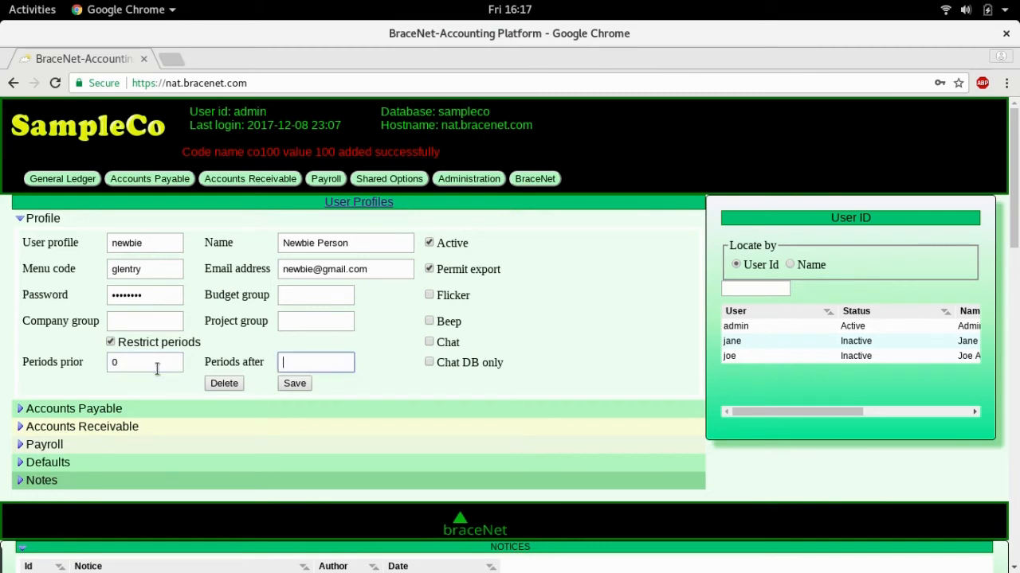
type("0")
key("Tab")
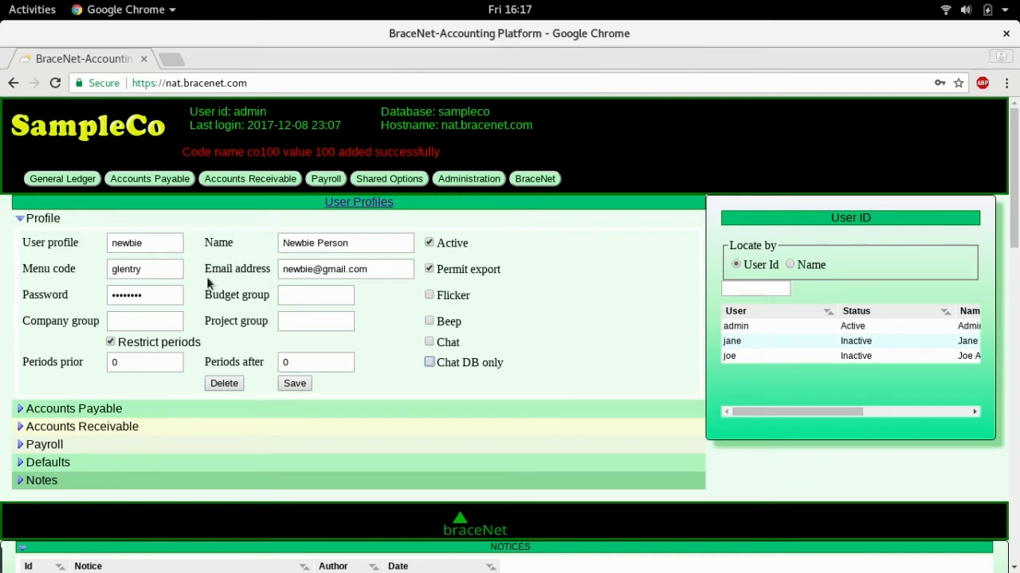
left_click(291, 384)
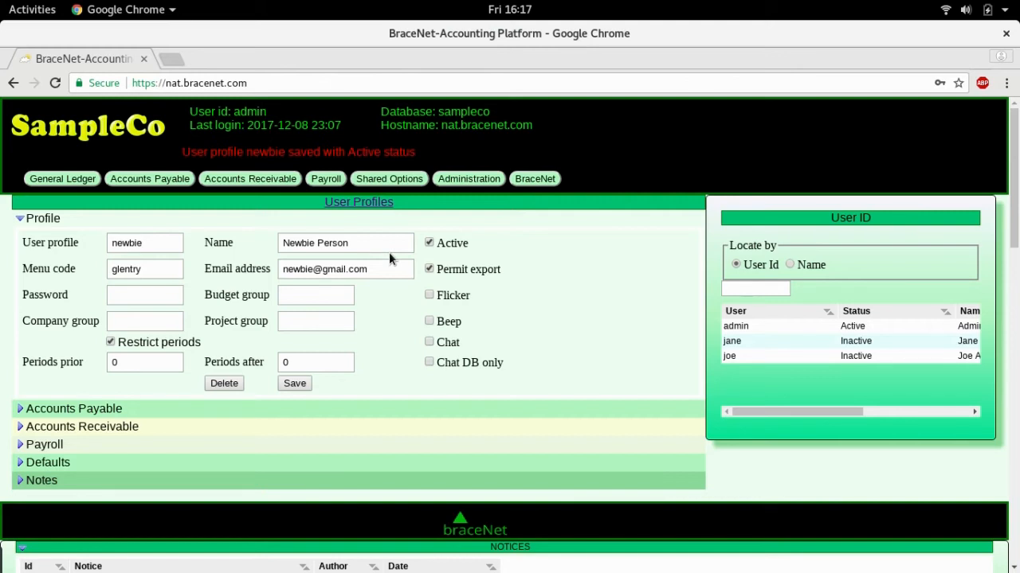
Restrict the user's Accounts Payable bank group to allbanks.
left_click(23, 409)
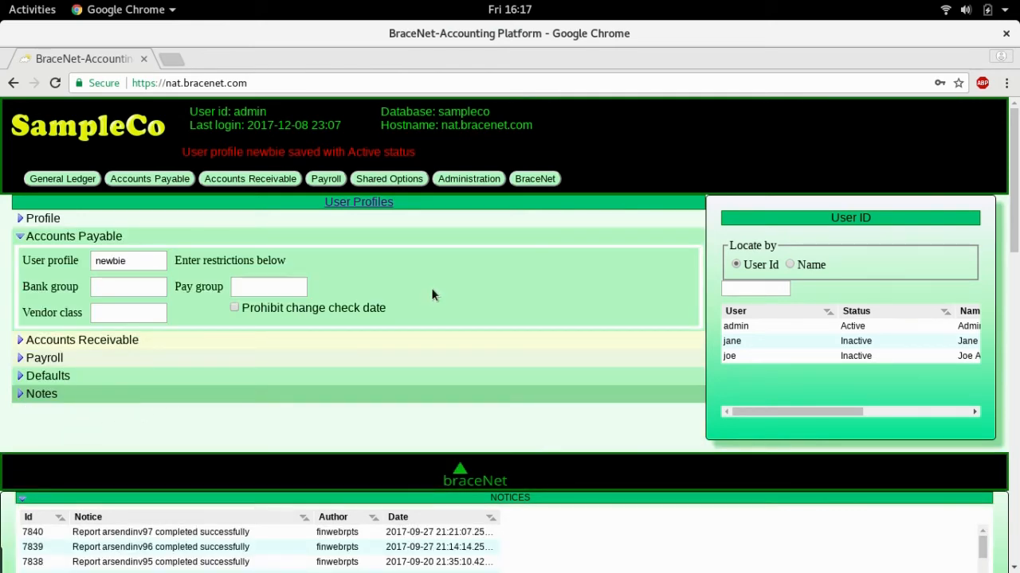
left_click(128, 292)
type("?")
key("Tab")
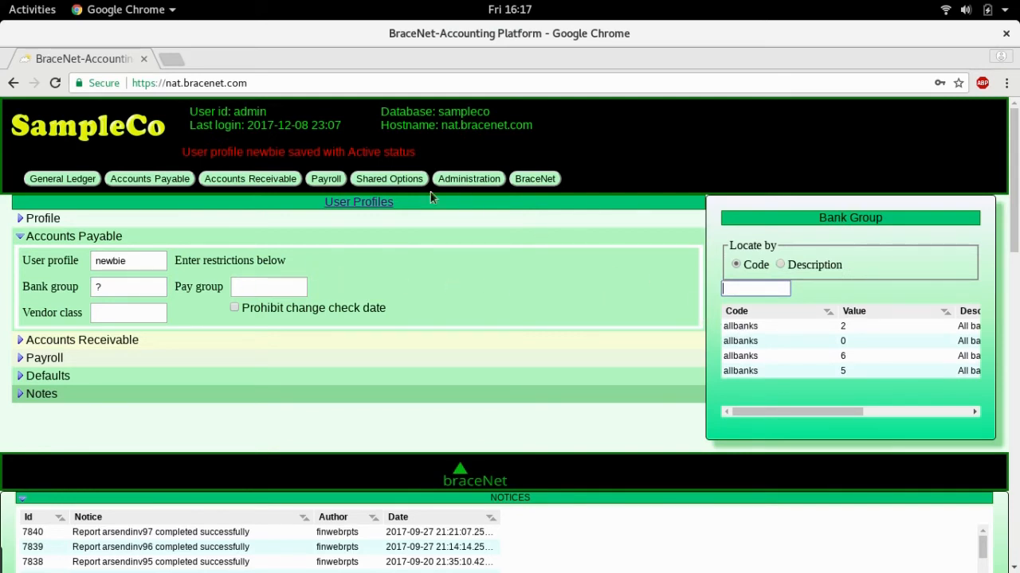
left_click(724, 328)
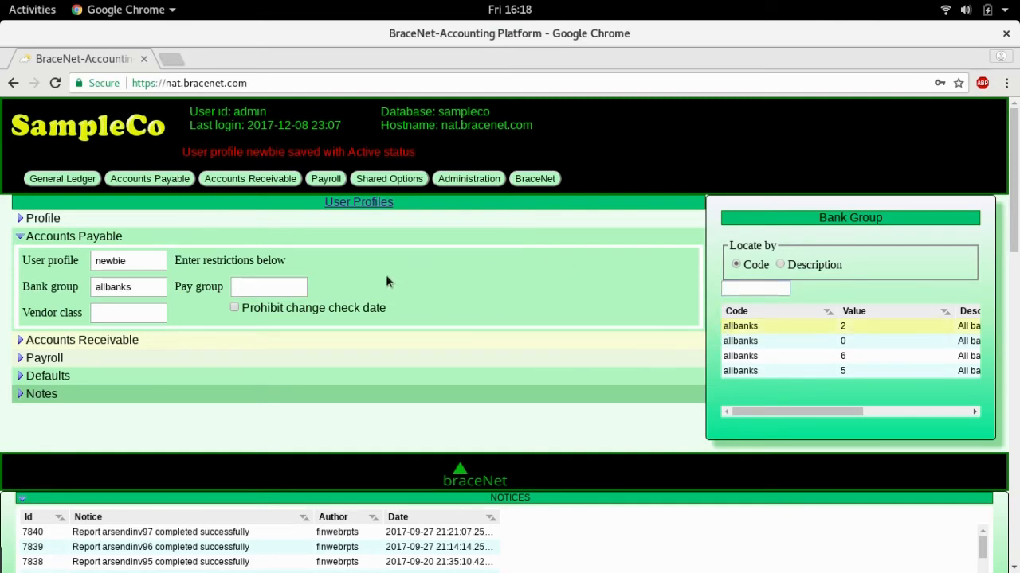
Set the user's default ledger to 100.
left_click(22, 341)
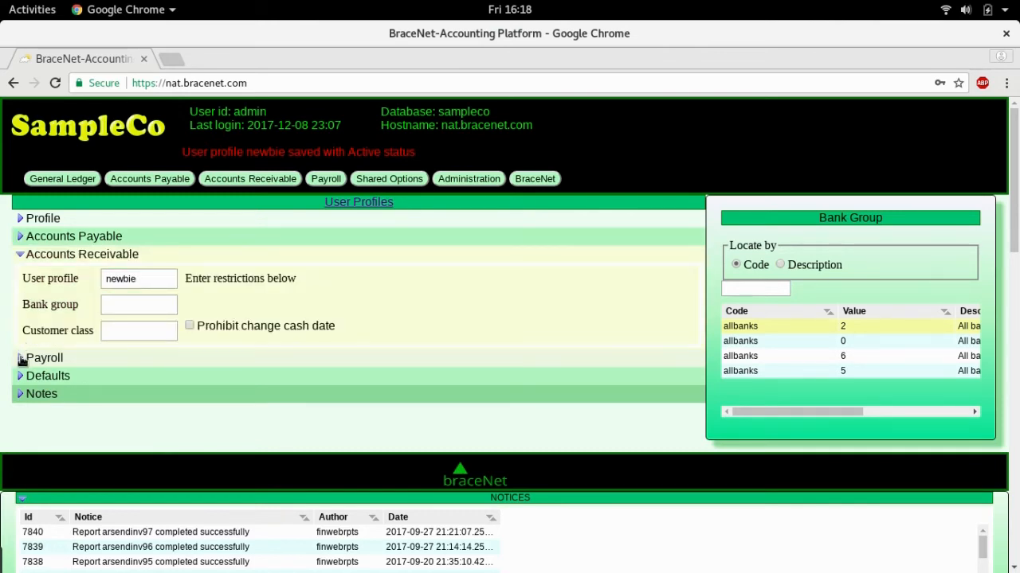
left_click(22, 359)
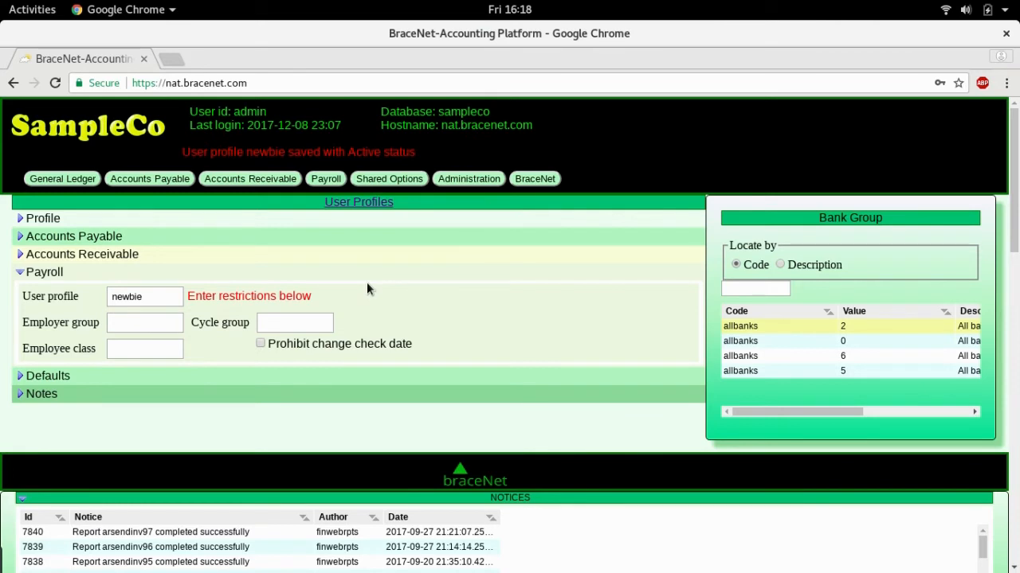
left_click(20, 376)
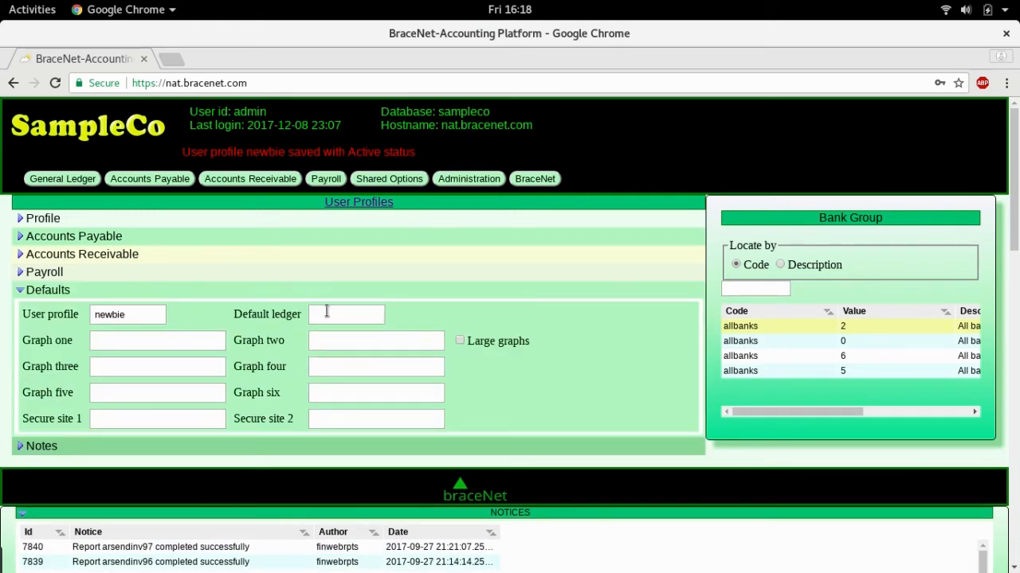
left_click(326, 311)
type("100")
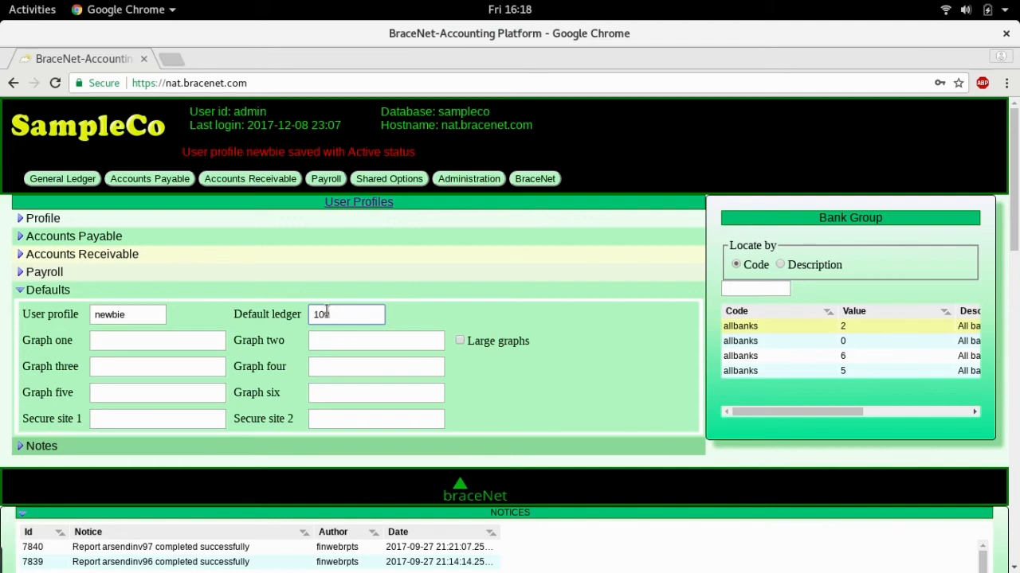
key("Tab")
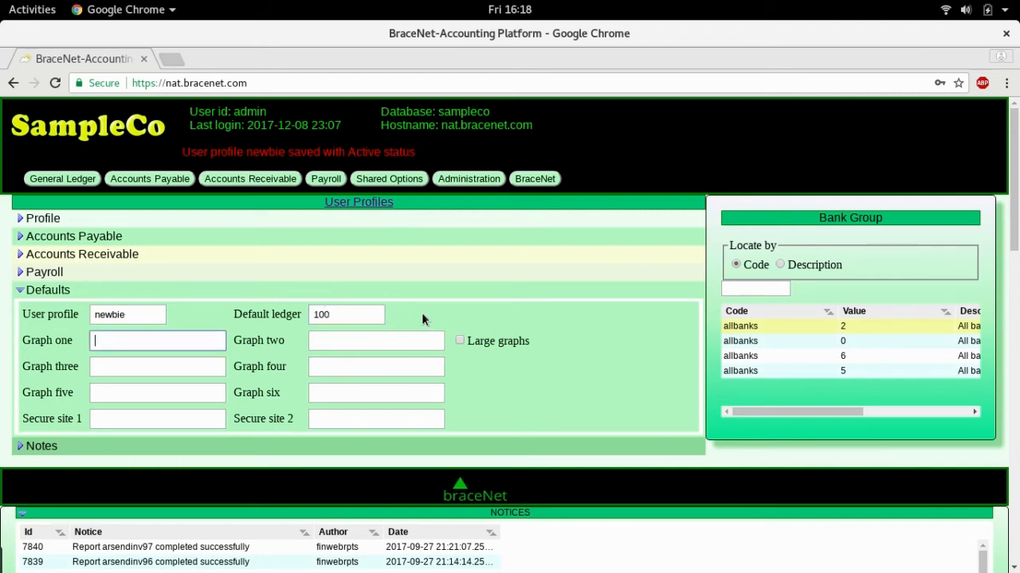
left_click(24, 447)
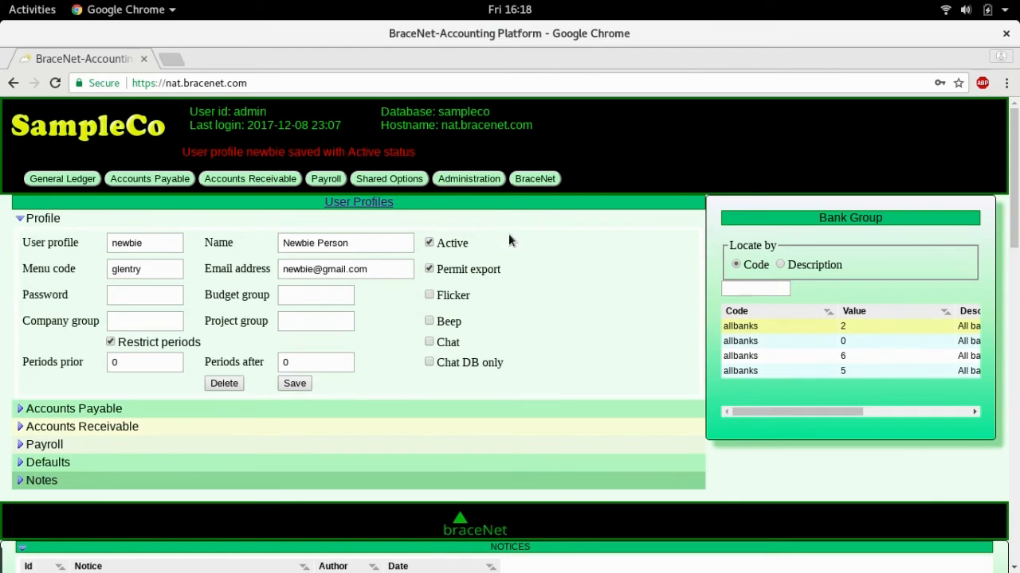
Load the admin profile from the User ID lookup and expand its Defaults showing its graphs.
left_click(148, 236)
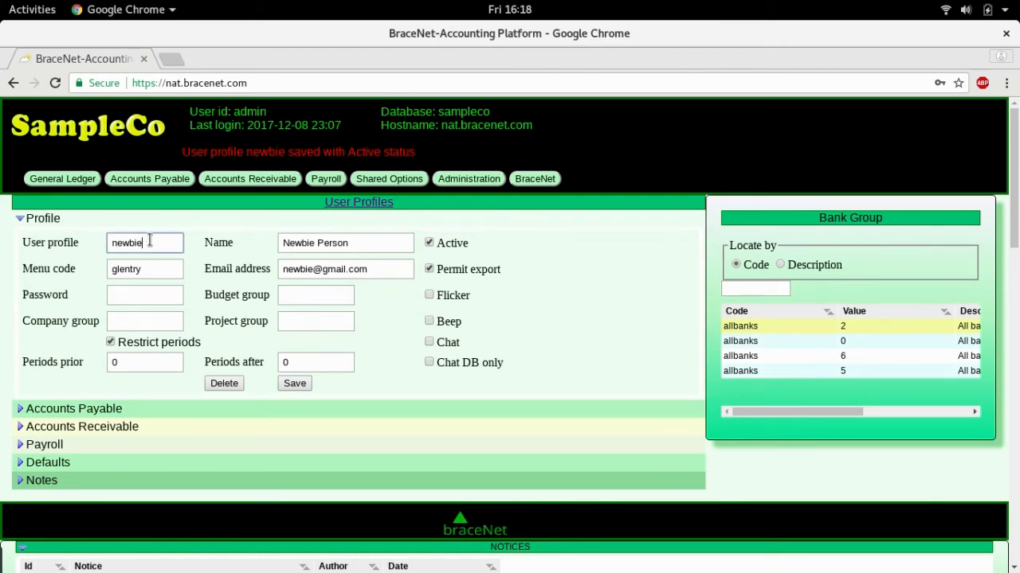
left_click_drag(147, 236, 109, 239)
type("?")
key("Tab")
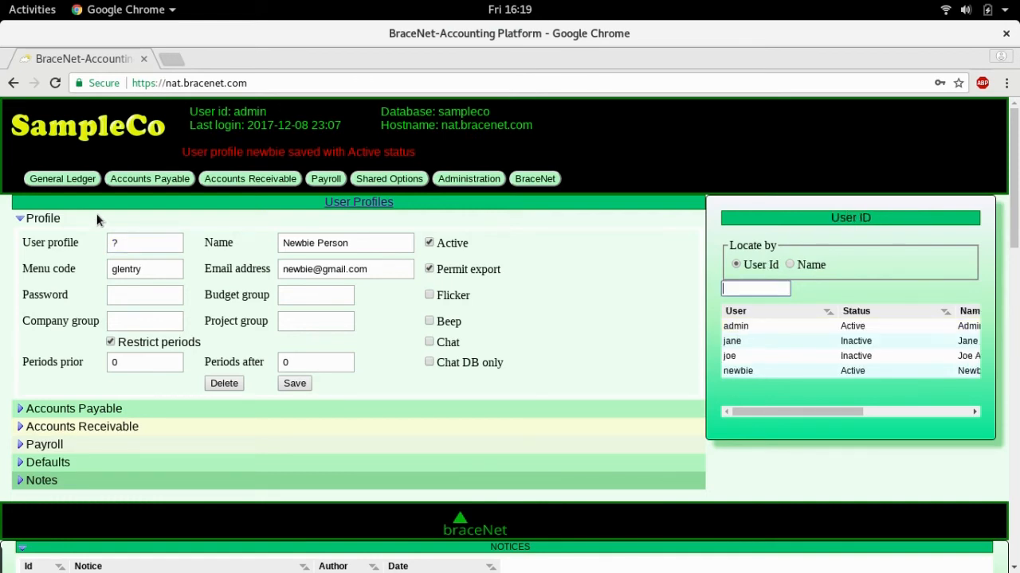
left_click(735, 328)
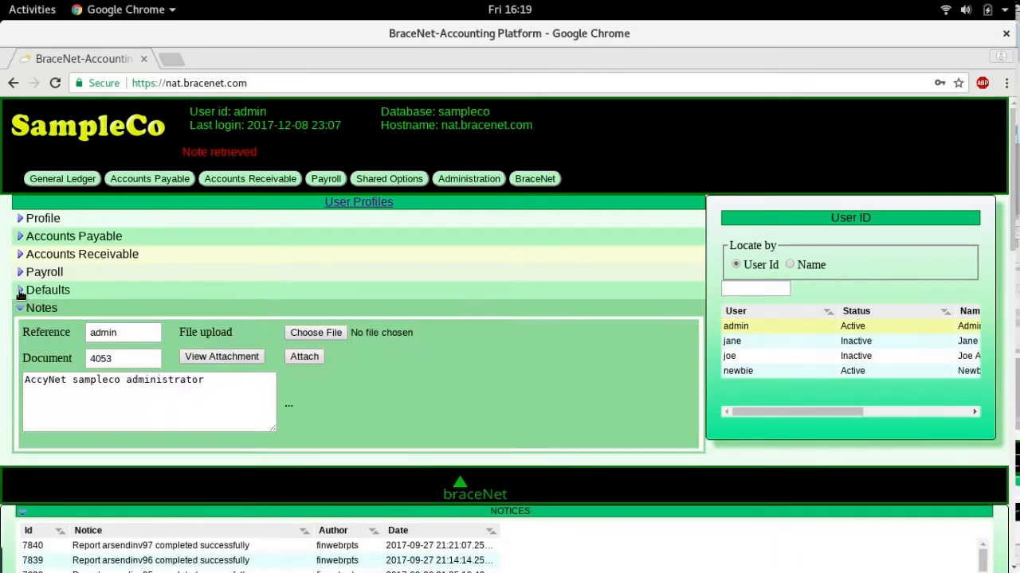
left_click(21, 295)
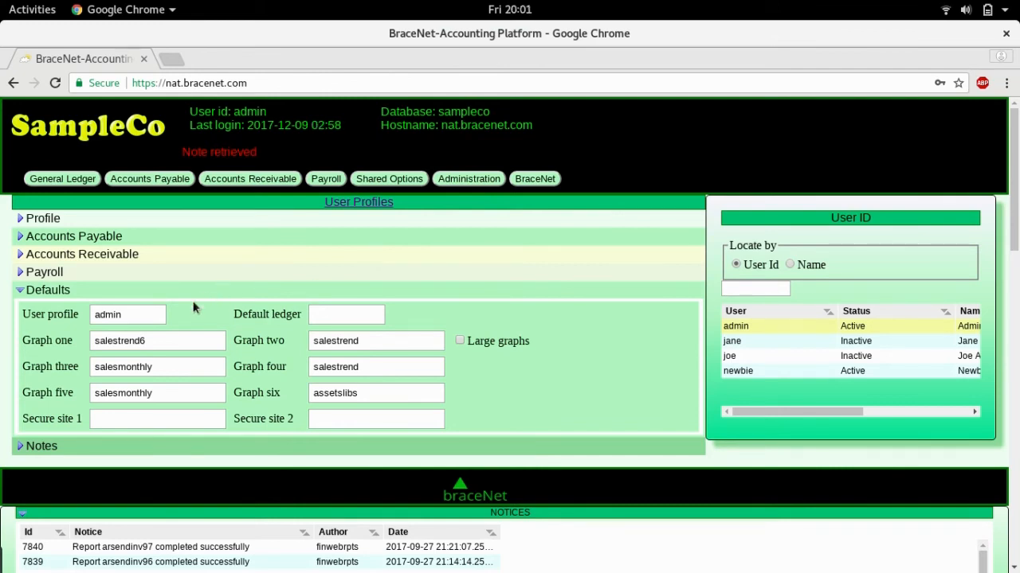
Load the newbie profile and set Graph one to salestrend6 and Graph two to salesmonthly.
left_click(148, 341)
left_click_drag(148, 341, 92, 340)
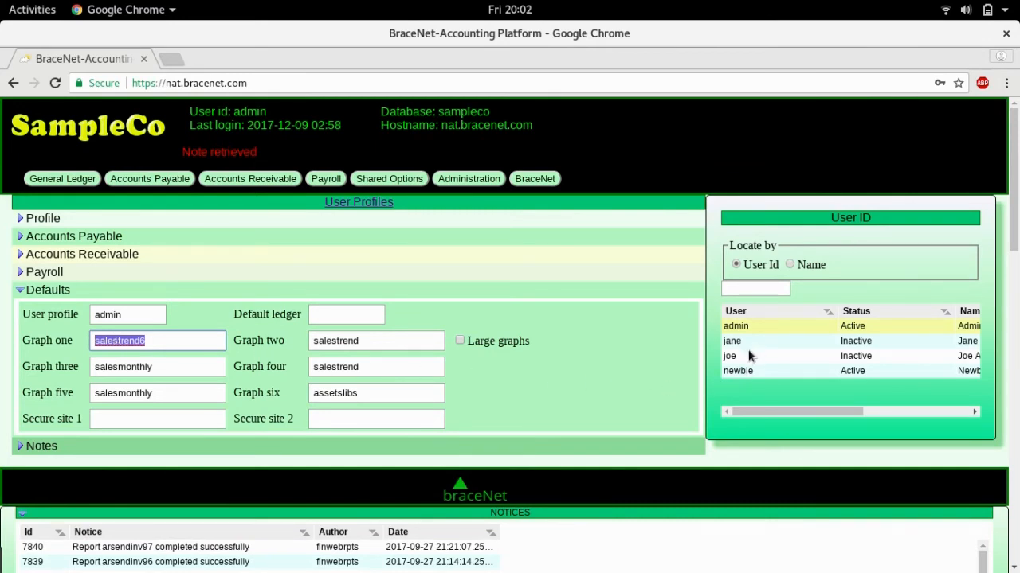
left_click(740, 373)
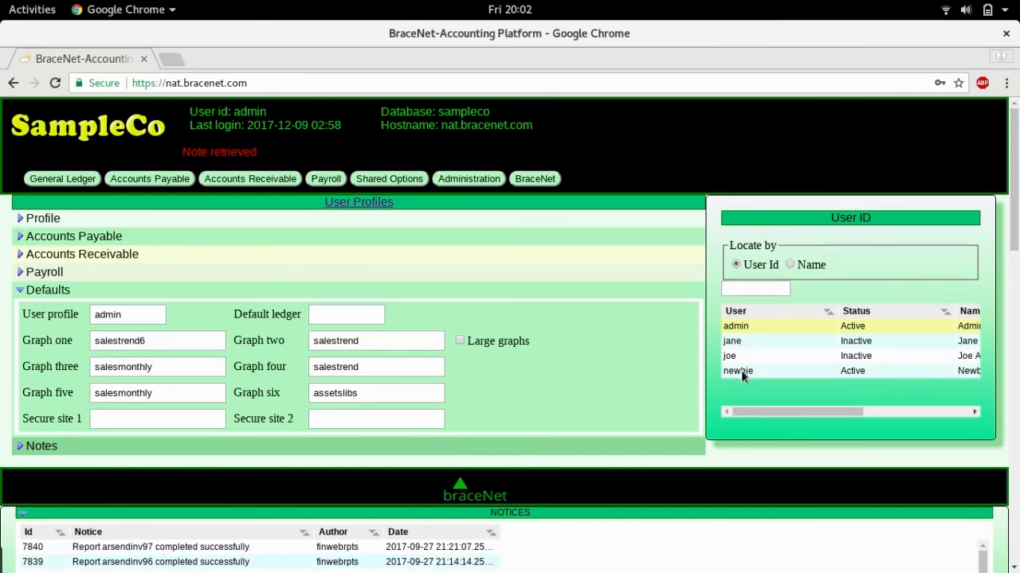
left_click(105, 340)
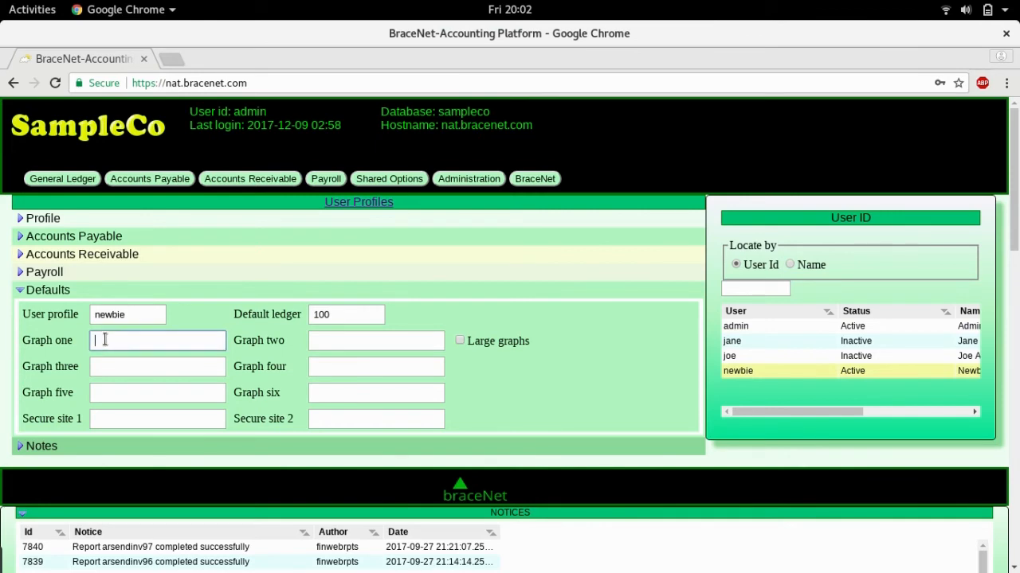
type("salestrend6")
left_click(323, 341)
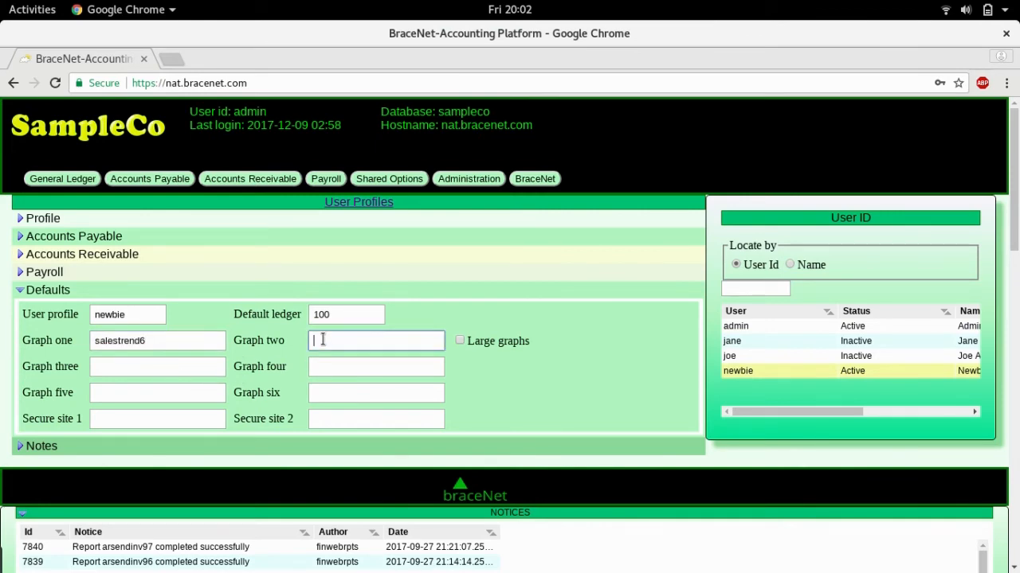
type("?")
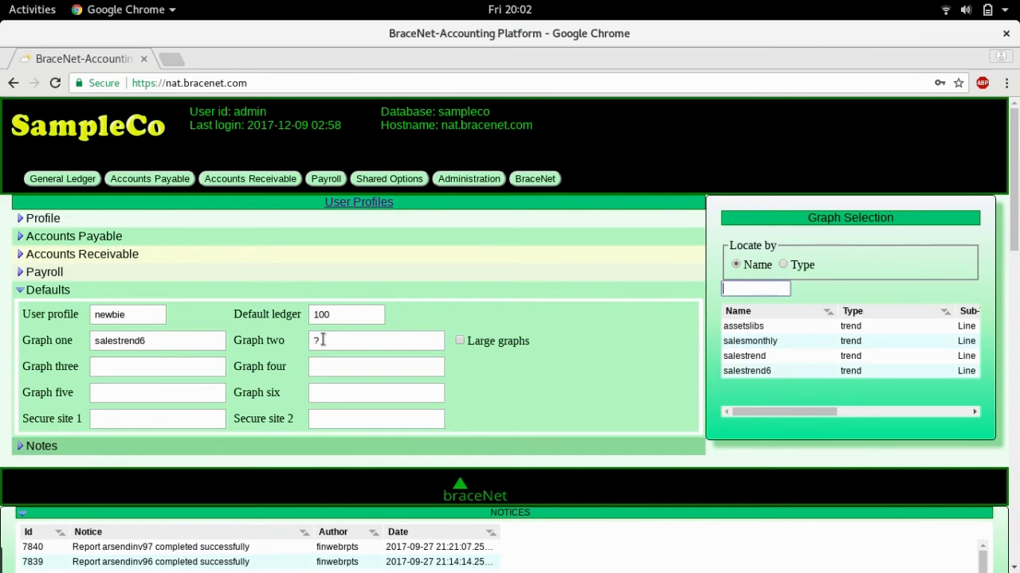
left_click(741, 342)
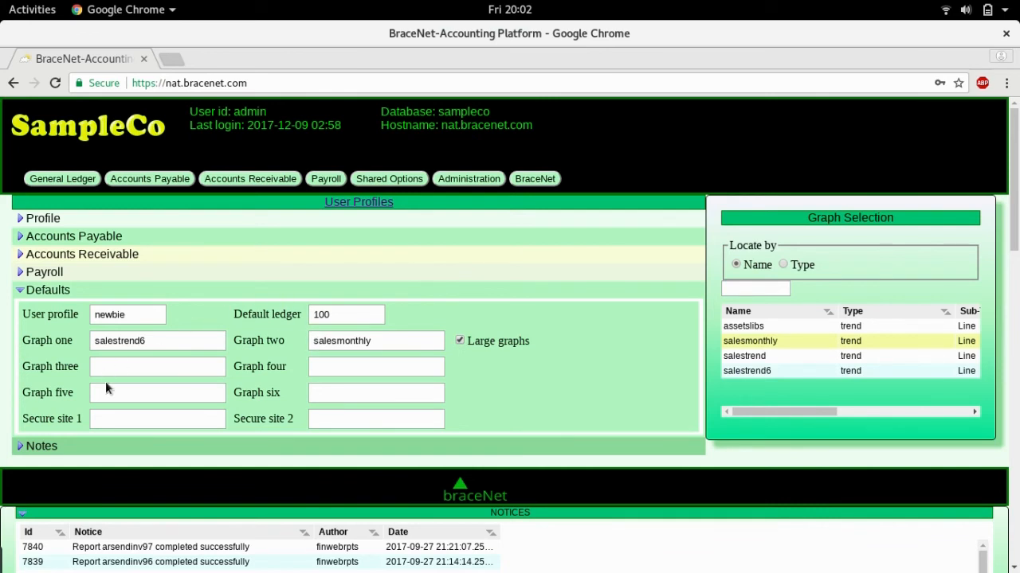
left_click(103, 418)
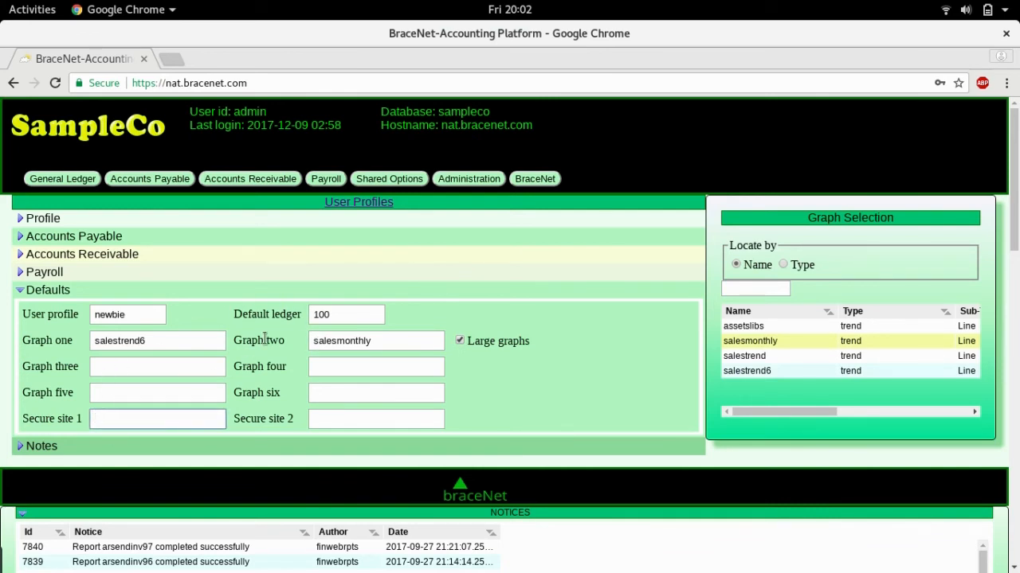
type("httsps://www.accoun")
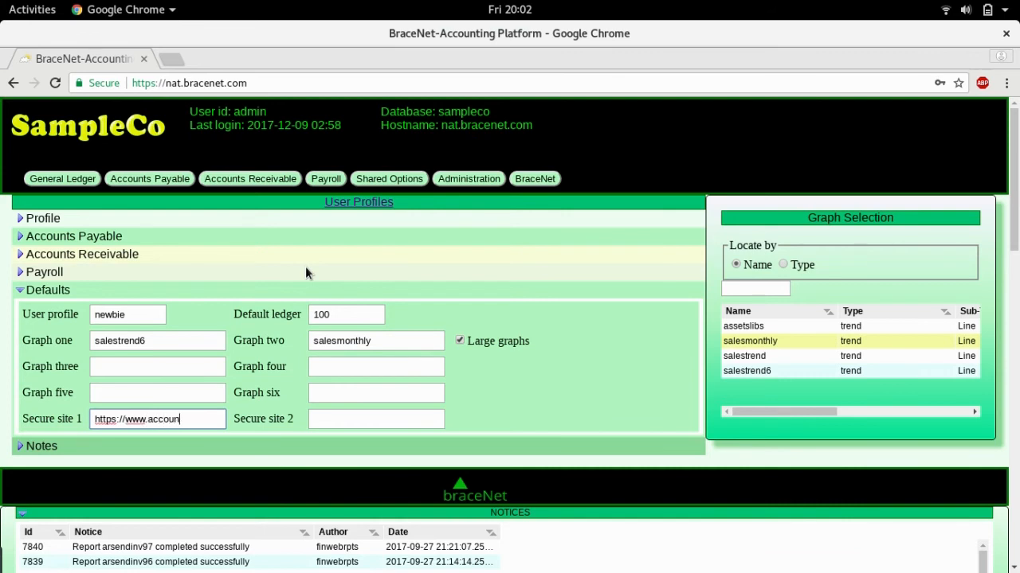
type("tingca")
type("och.co")
type("m")
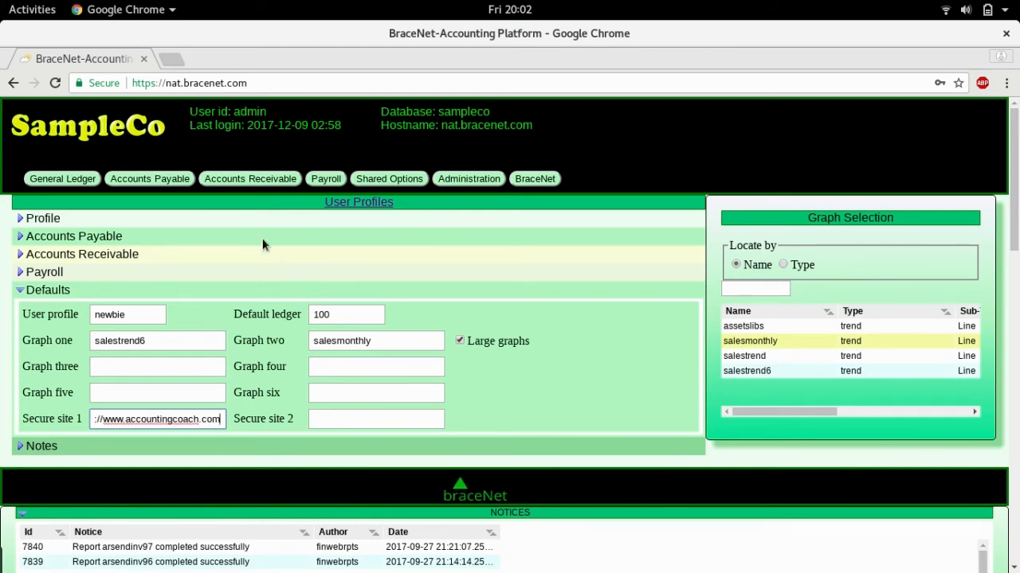
left_click(21, 219)
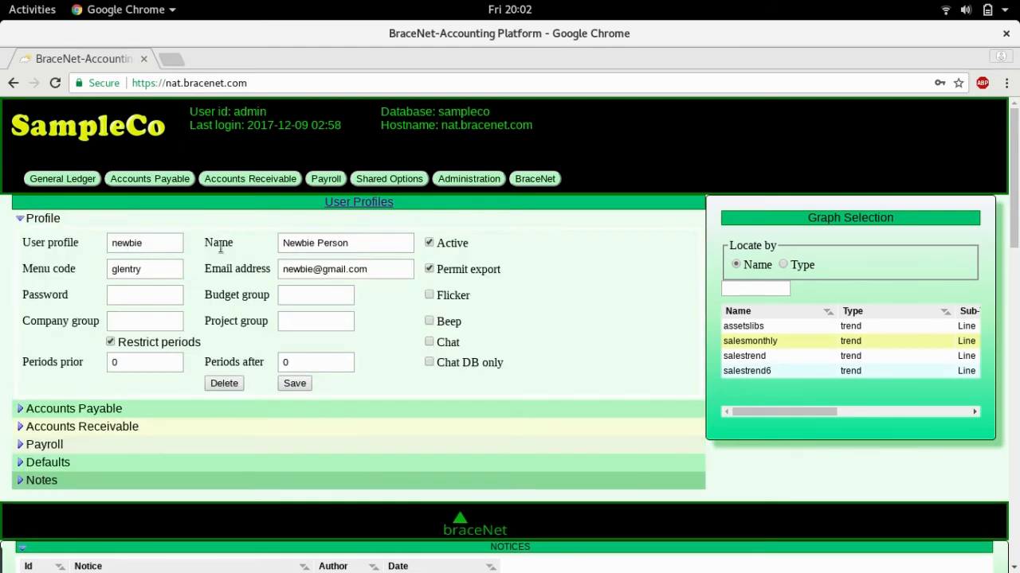
left_click(292, 385)
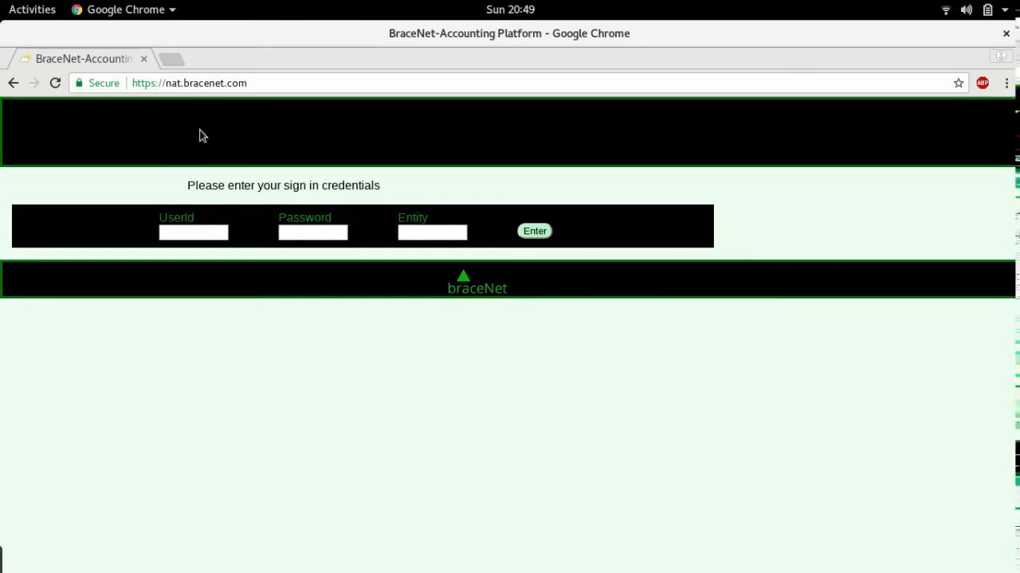
Sign in as the newbie user to the sampleco entity with their password.
left_click(197, 233)
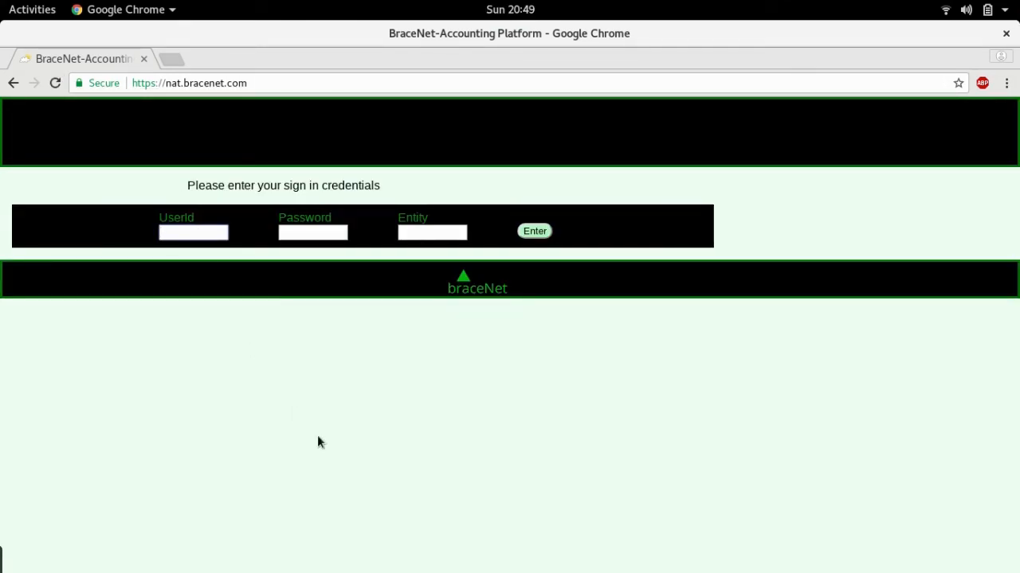
type("newbie")
key("Tab")
type("••••")
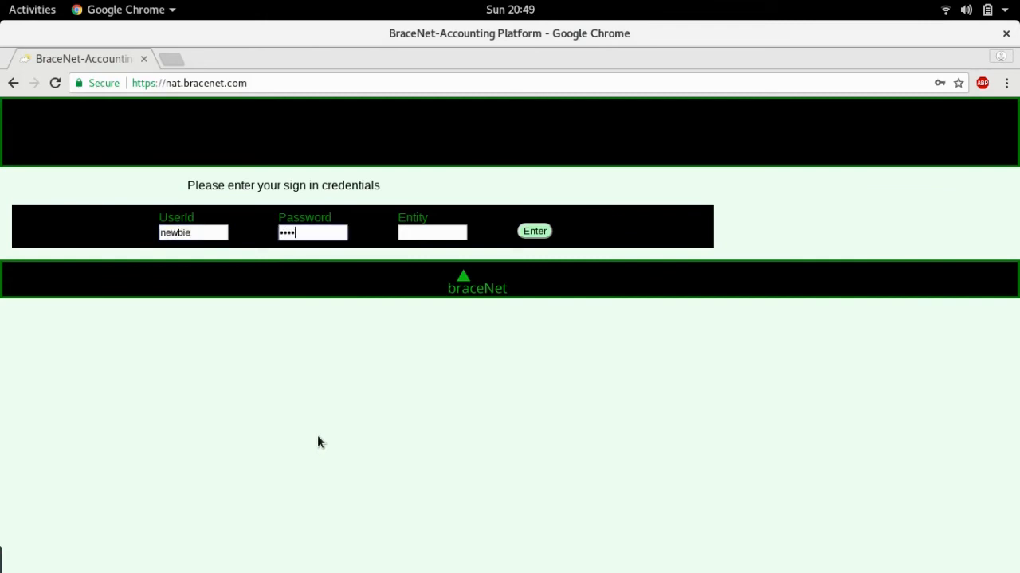
key("Tab")
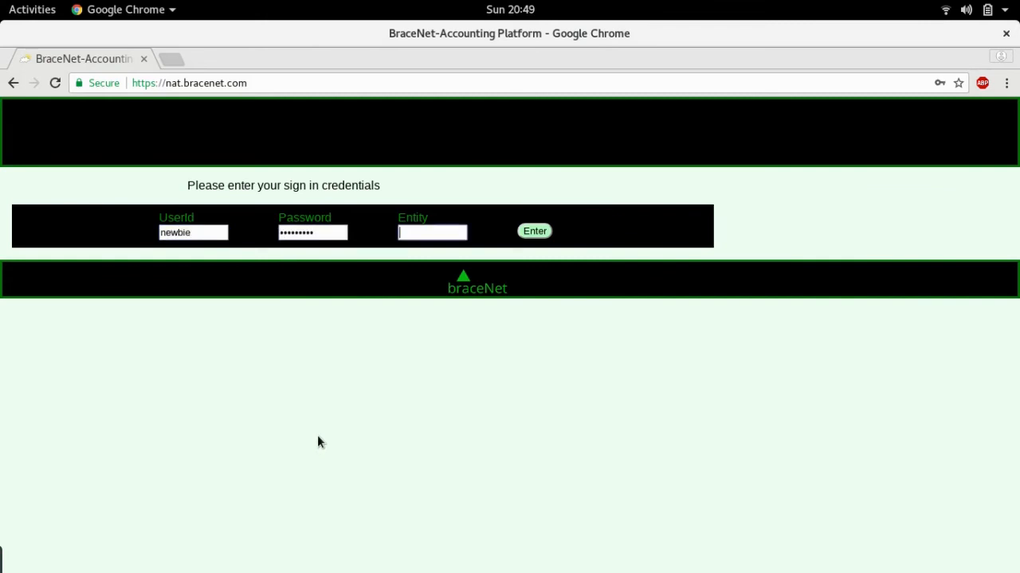
type("sampleco")
key("Return")
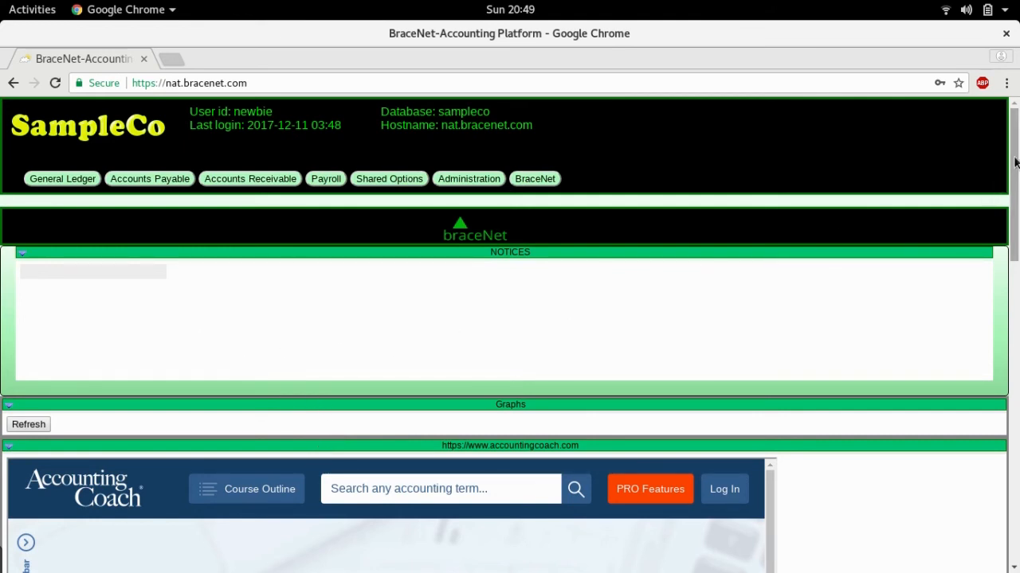
Refresh the dashboard graphs twice, then collapse the Graphs and AccountingCoach panels.
mouse_move(1016, 160)
left_mouse_down()
mouse_move(1017, 281)
mouse_move(1017, 160)
left_mouse_up()
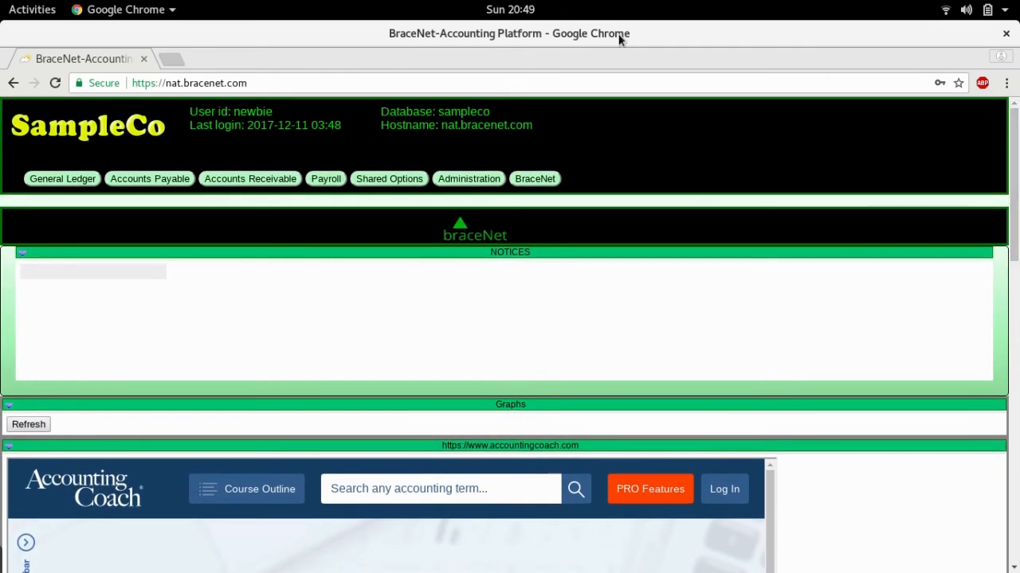
left_click(28, 425)
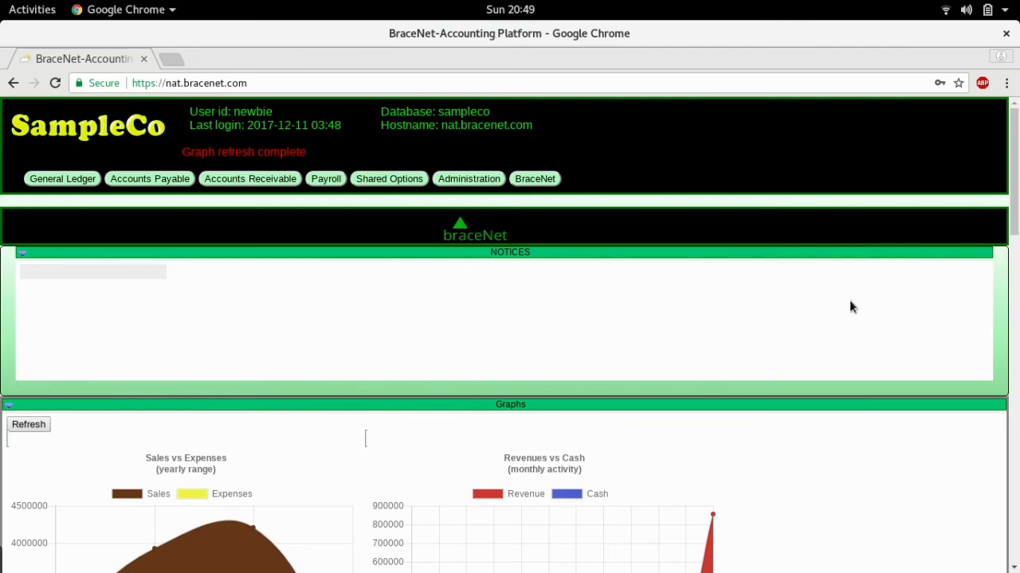
mouse_move(1014, 165)
left_mouse_down()
mouse_move(1018, 330)
mouse_move(1016, 165)
left_mouse_up()
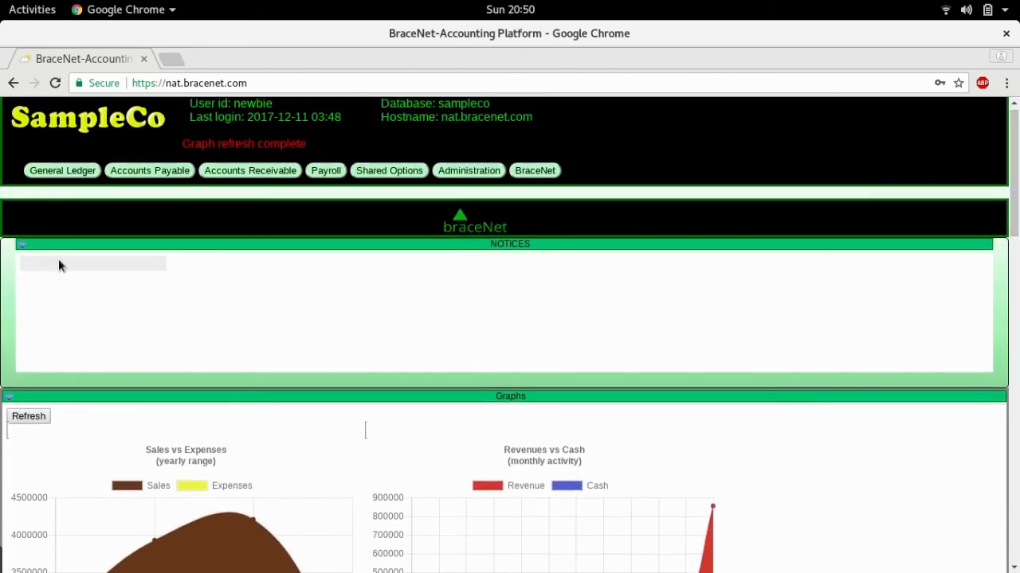
left_click(27, 417)
left_click(8, 396)
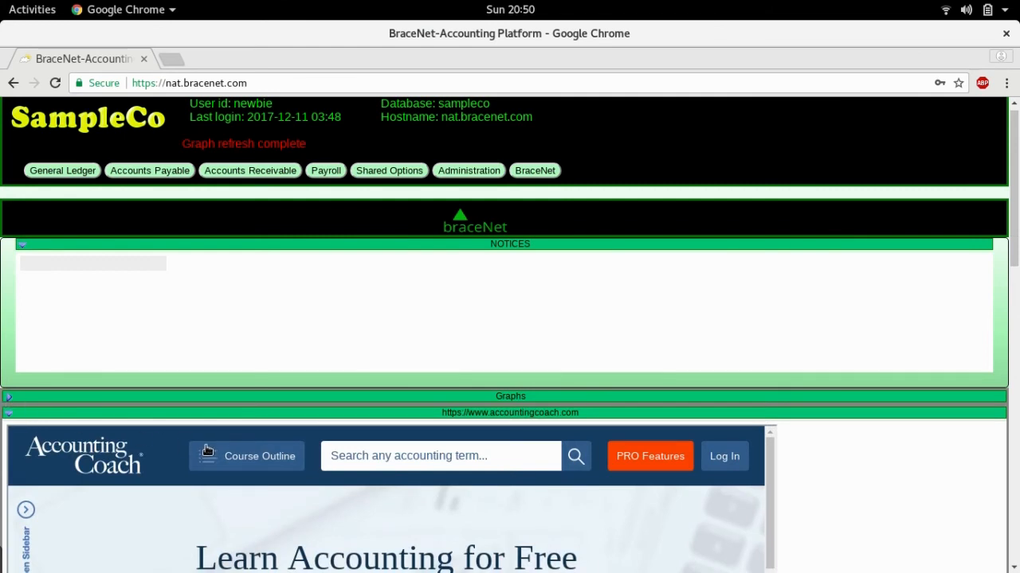
left_click(8, 413)
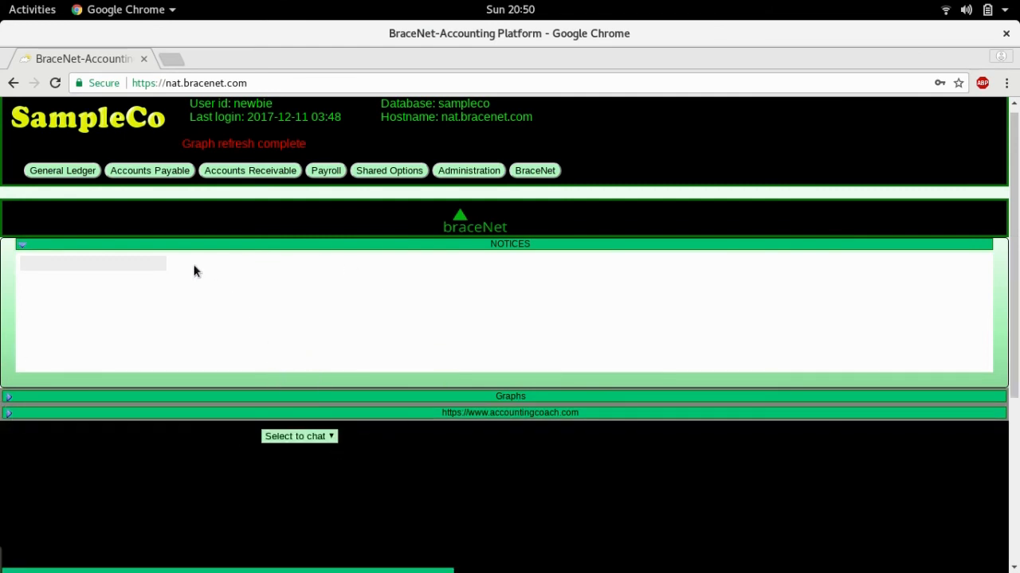
Open the General Ledger Ledger Inquiry form.
left_click(73, 175)
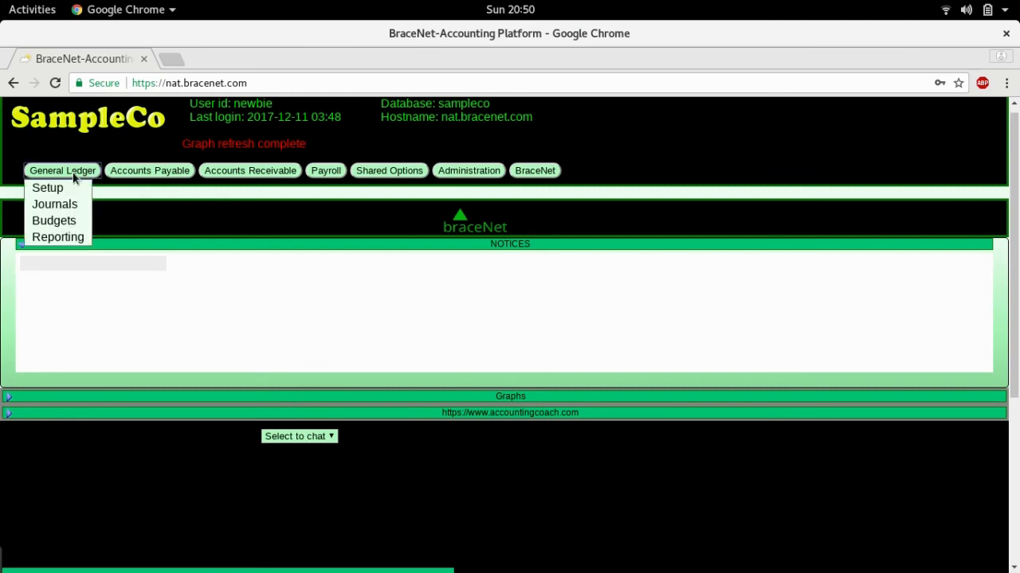
mouse_move(80, 204)
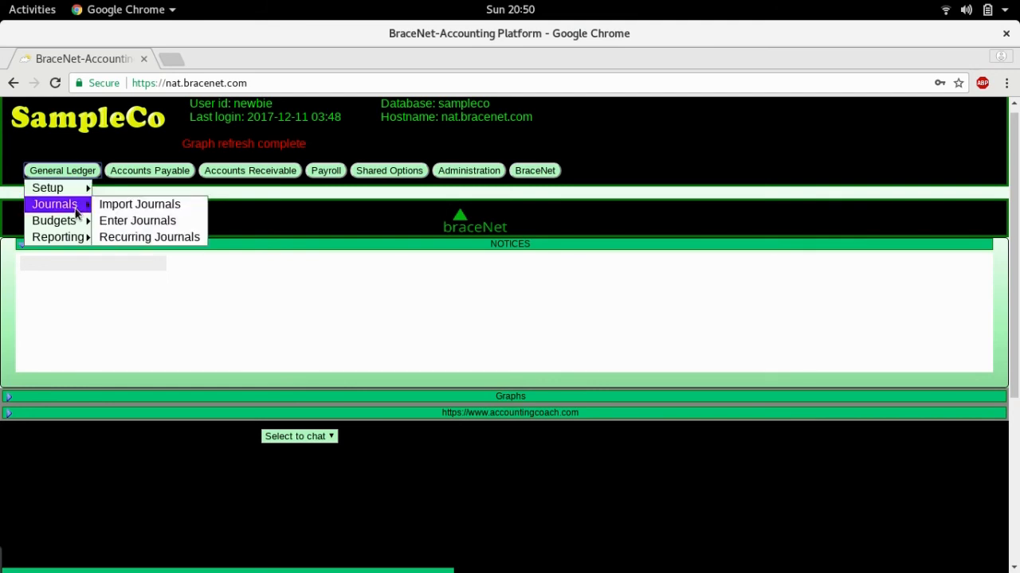
mouse_move(77, 225)
mouse_move(78, 243)
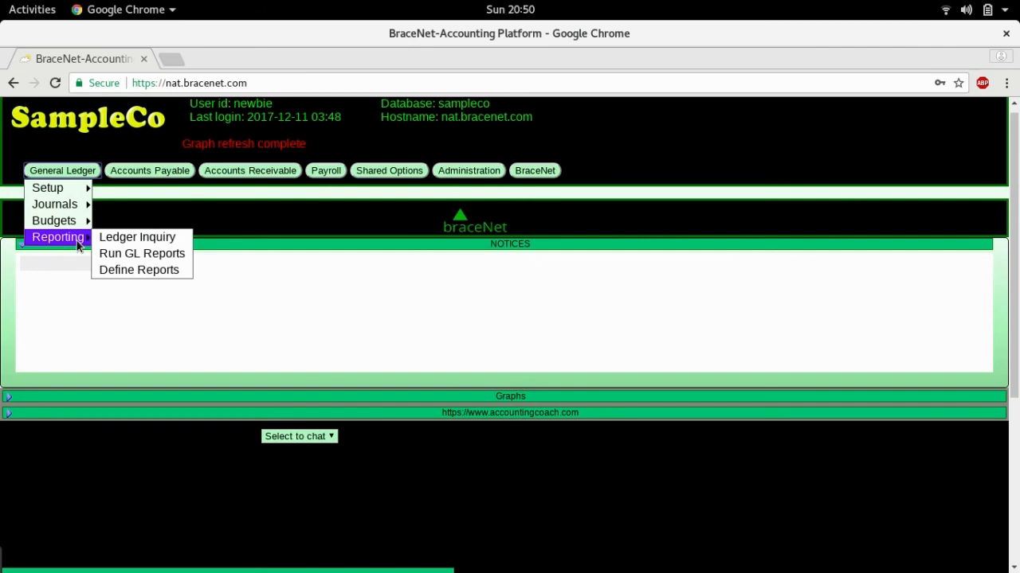
left_click(121, 238)
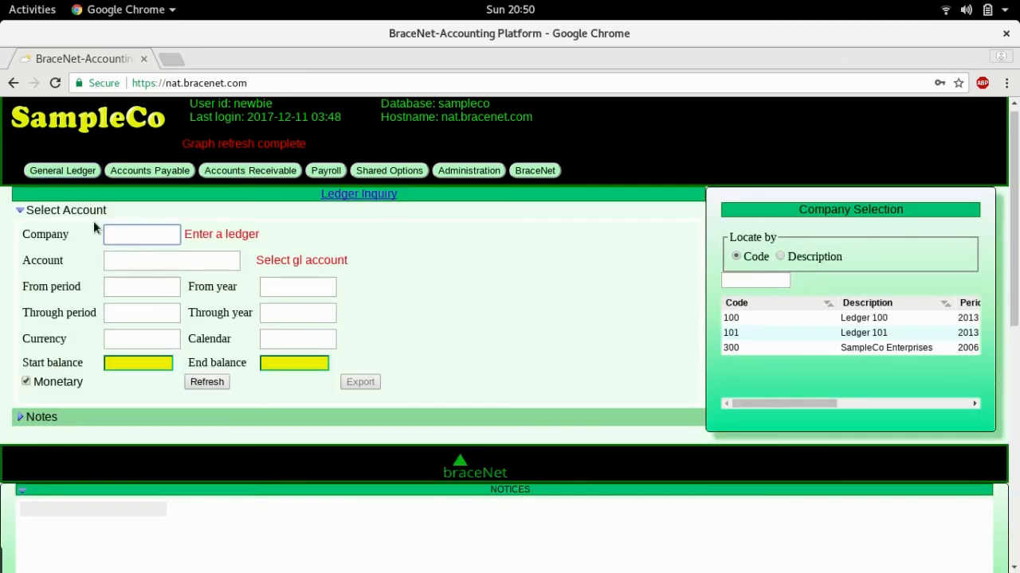
Open the General Ledger Import Journals form and look over the neighbouring menus.
left_click(64, 172)
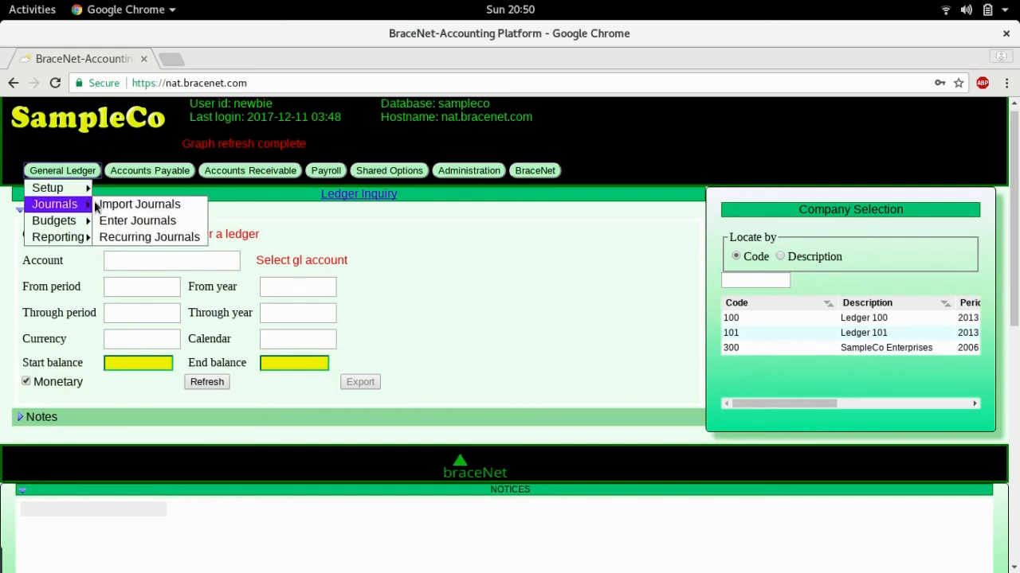
left_click(114, 207)
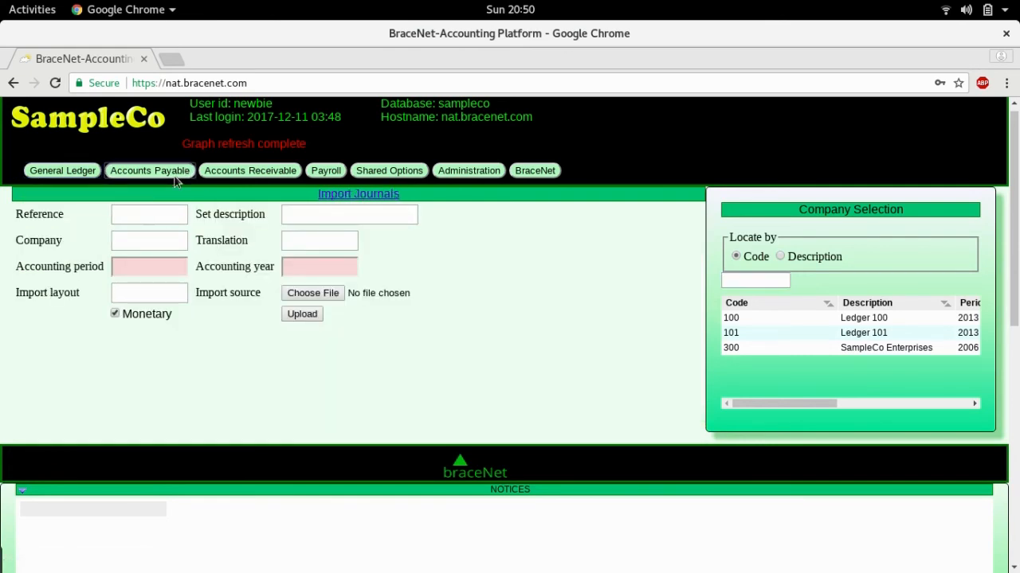
mouse_move(174, 176)
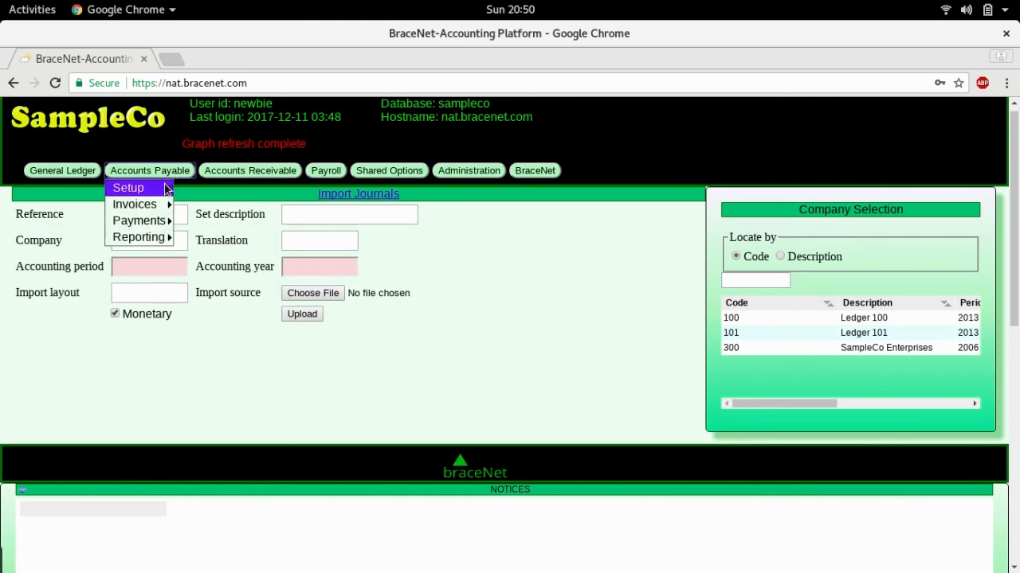
mouse_move(217, 175)
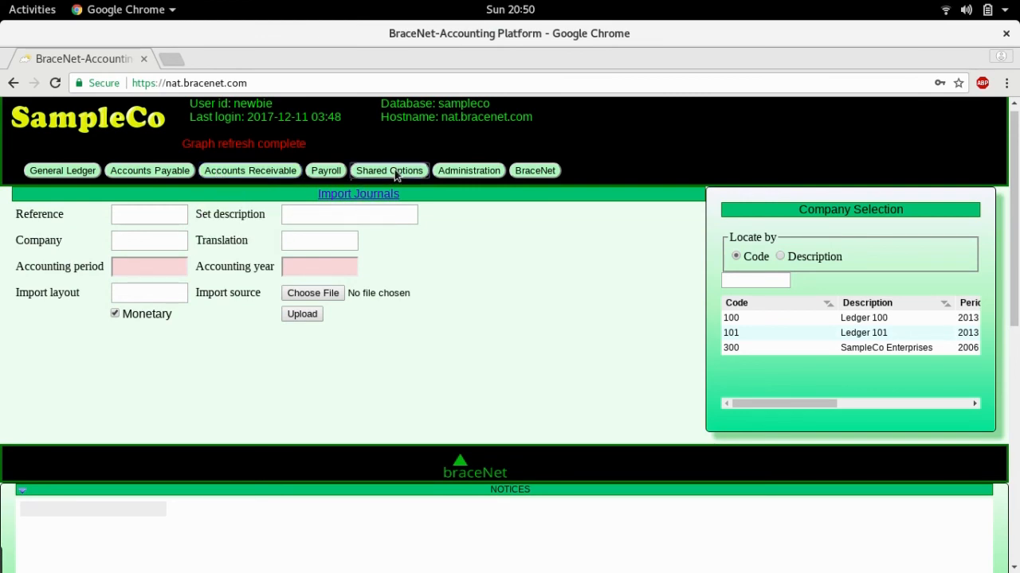
Open the Administration Change Password form and look through the other menus, including Payroll.
mouse_move(450, 171)
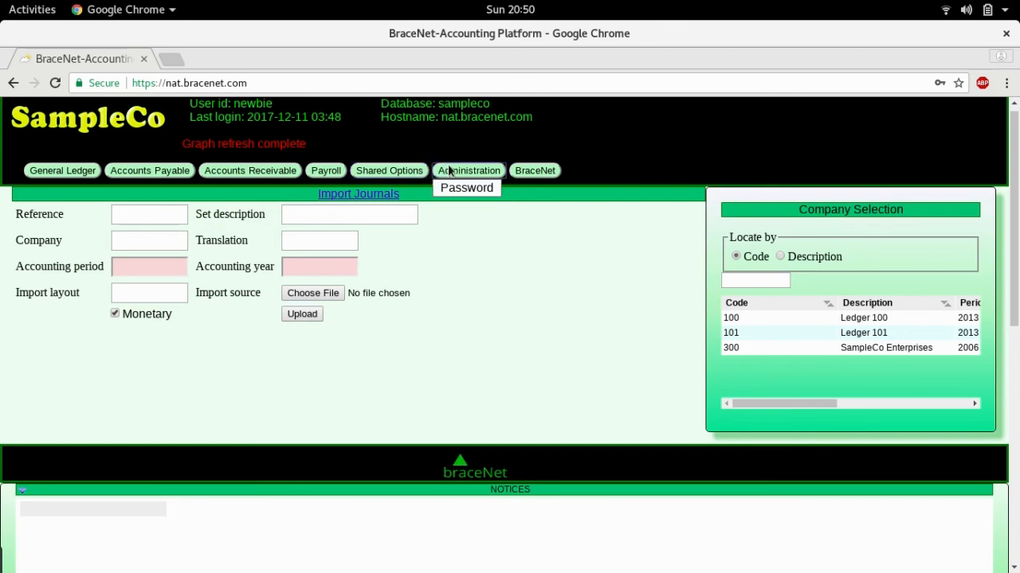
left_click(450, 189)
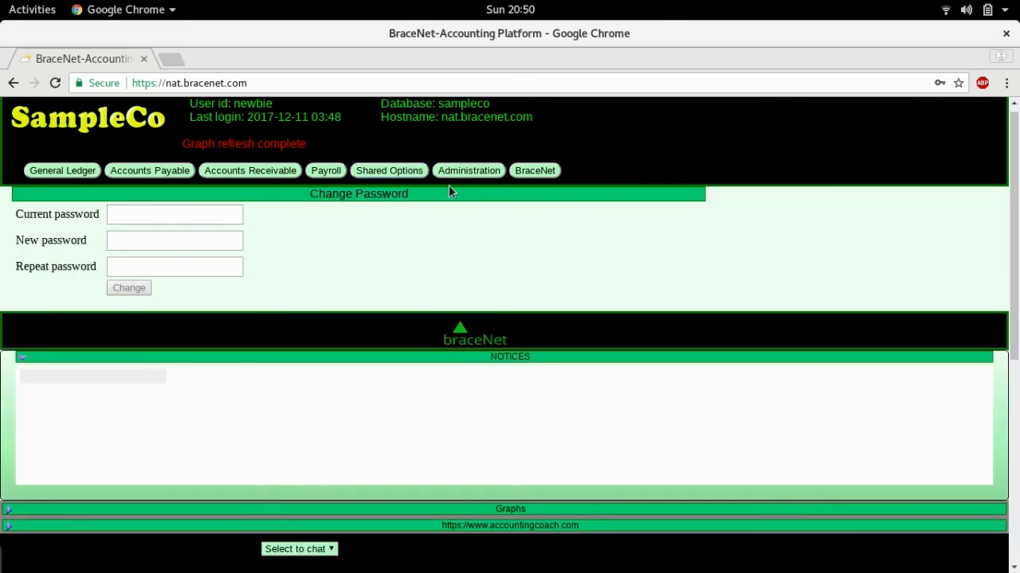
left_click(525, 174)
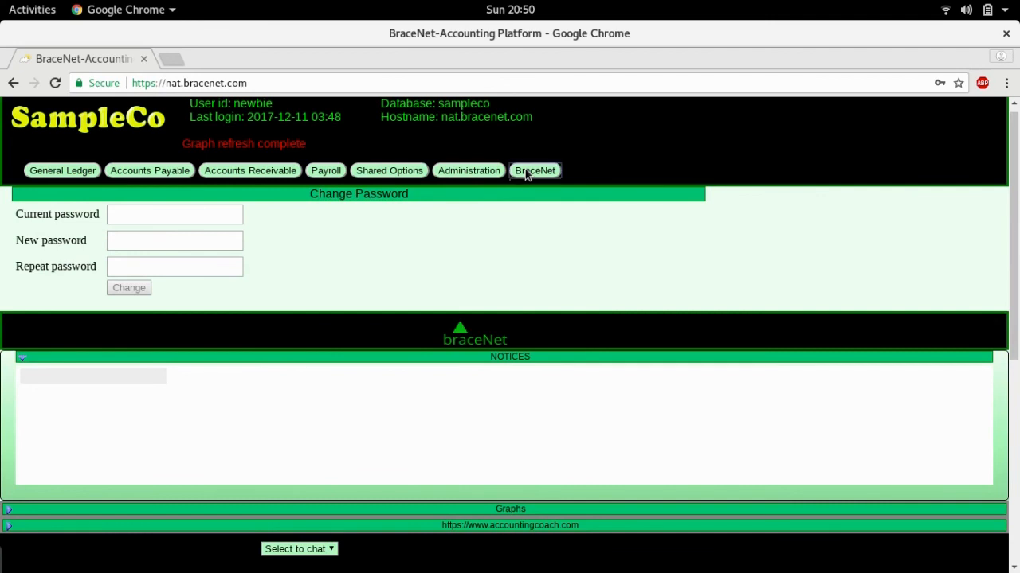
left_click(365, 172)
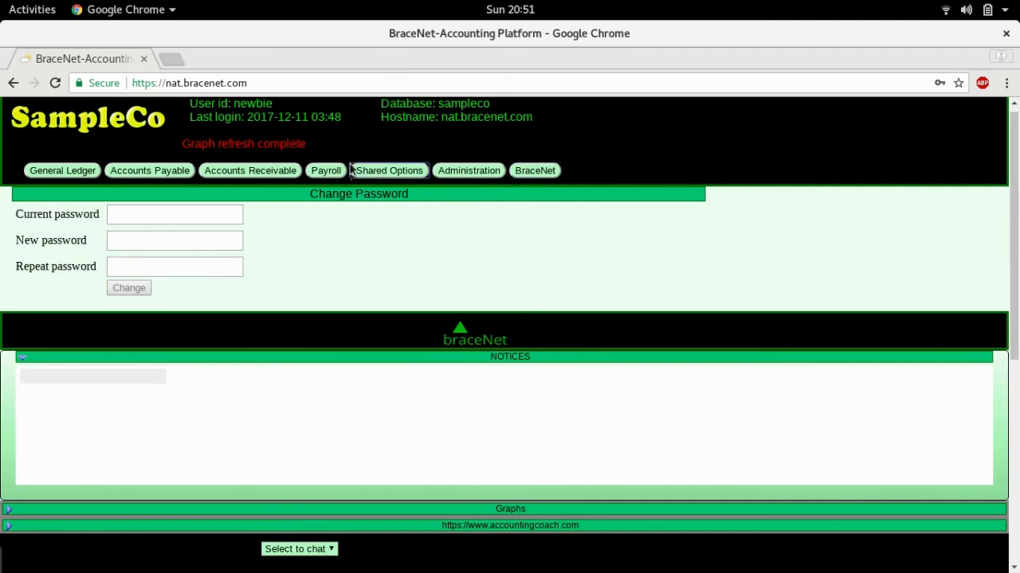
left_click(324, 172)
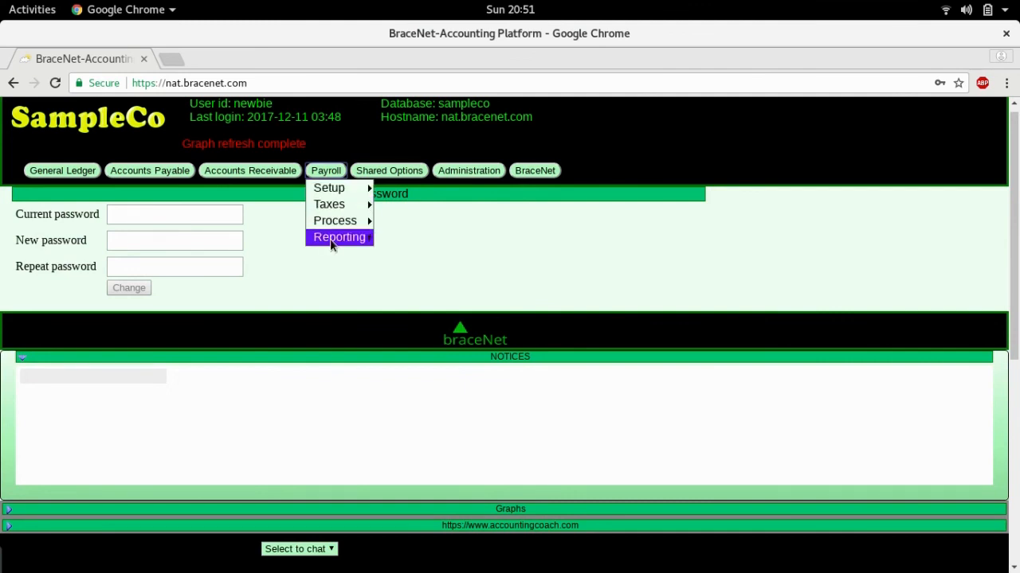
Open the General Ledger Enter Journals page.
left_click(49, 174)
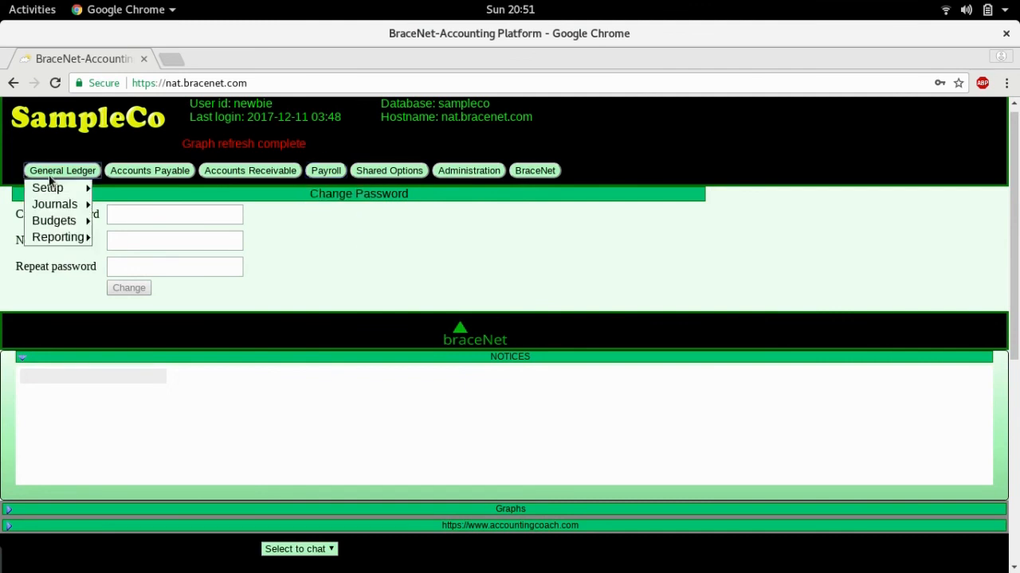
mouse_move(62, 205)
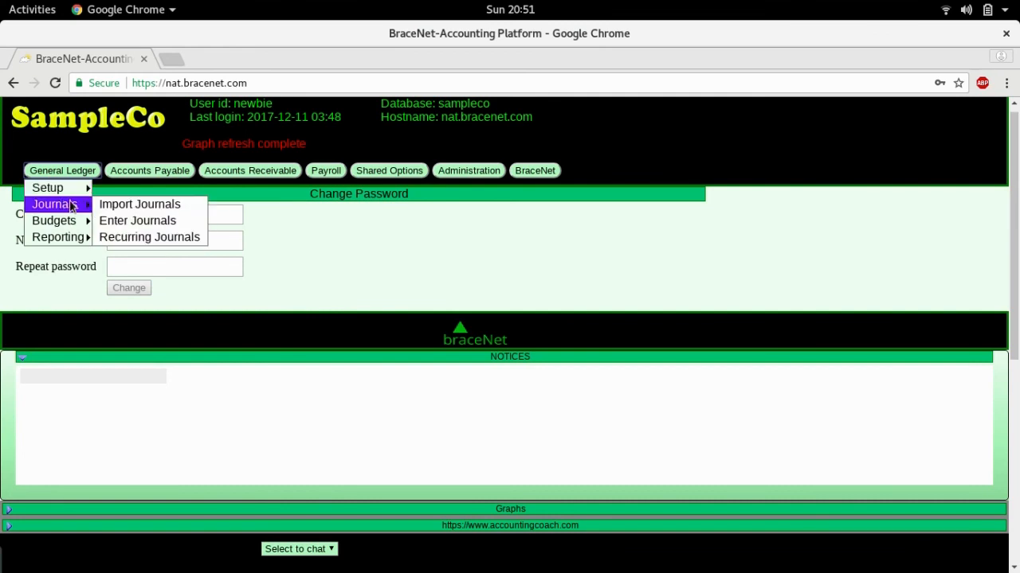
left_click(115, 222)
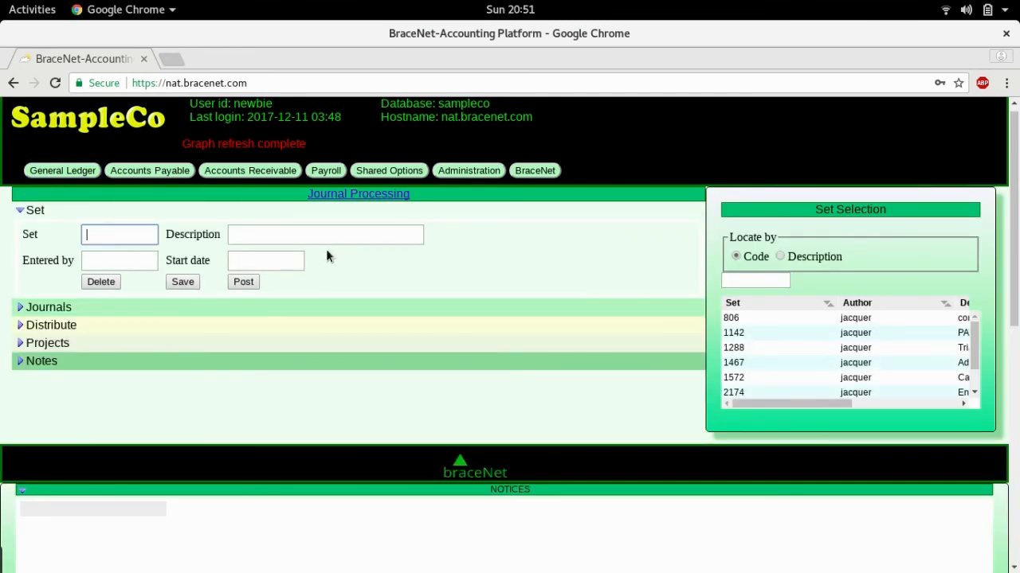
Toggle the NOTICES and Graphs panels and check the chat recipient list.
left_click(22, 491)
scroll(104, 421, "down", 1)
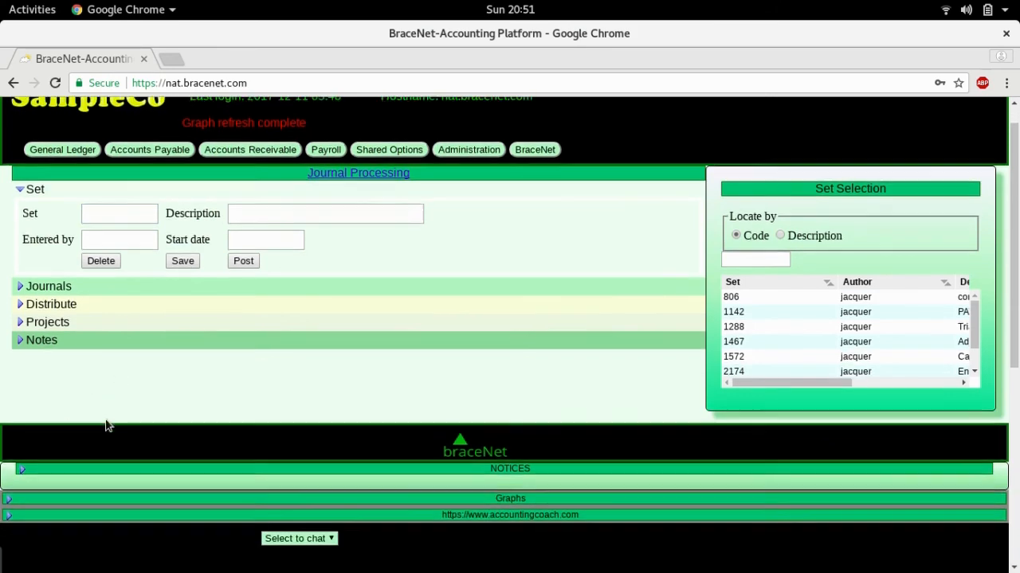
scroll(107, 427, "down", 7)
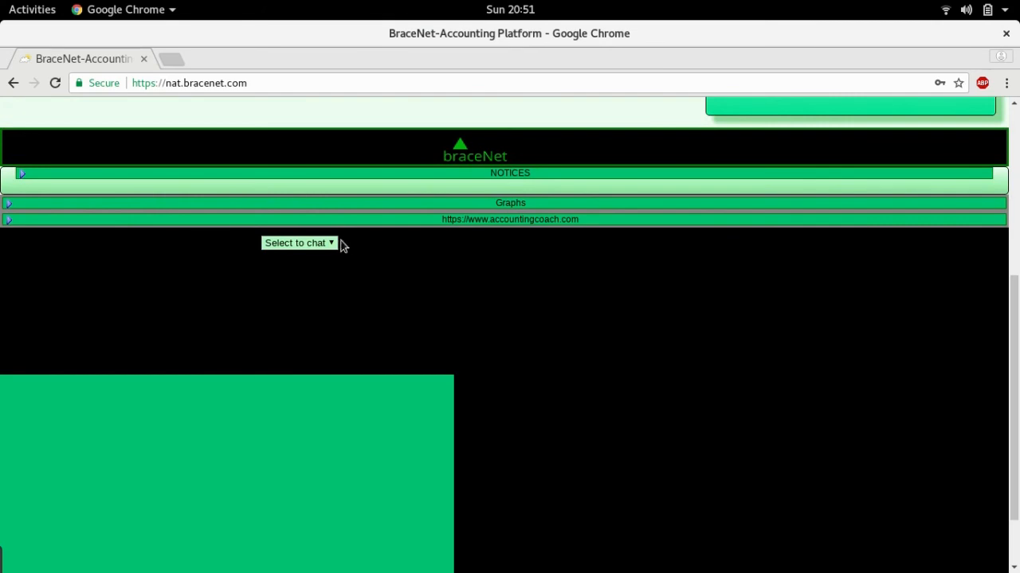
left_click(334, 244)
left_click(335, 244)
left_click(8, 205)
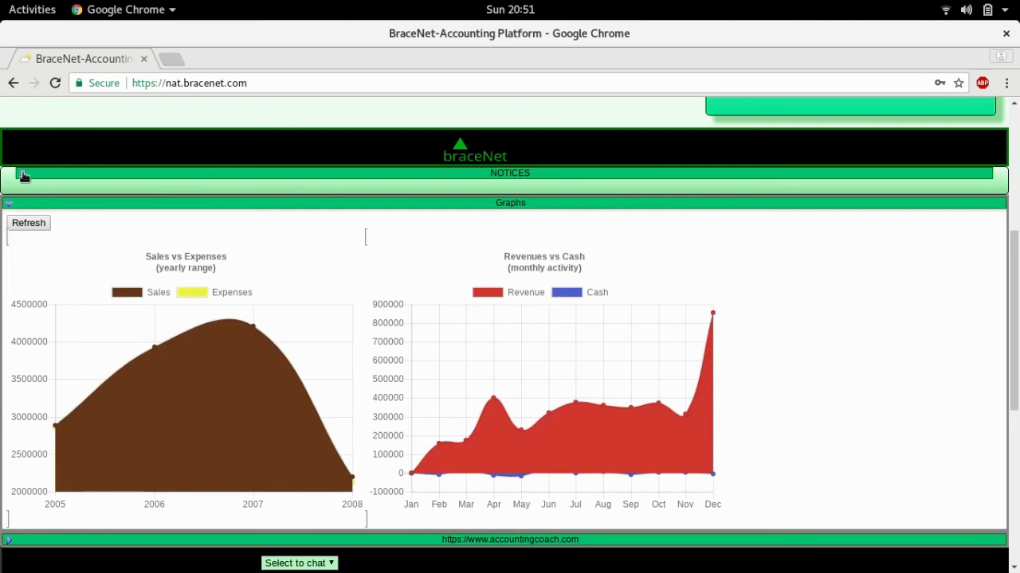
left_click(22, 173)
Expand the Journals and Distribute sections, then reload the site back to the sign-in form.
scroll(157, 231, "up", 3)
scroll(158, 235, "up", 2)
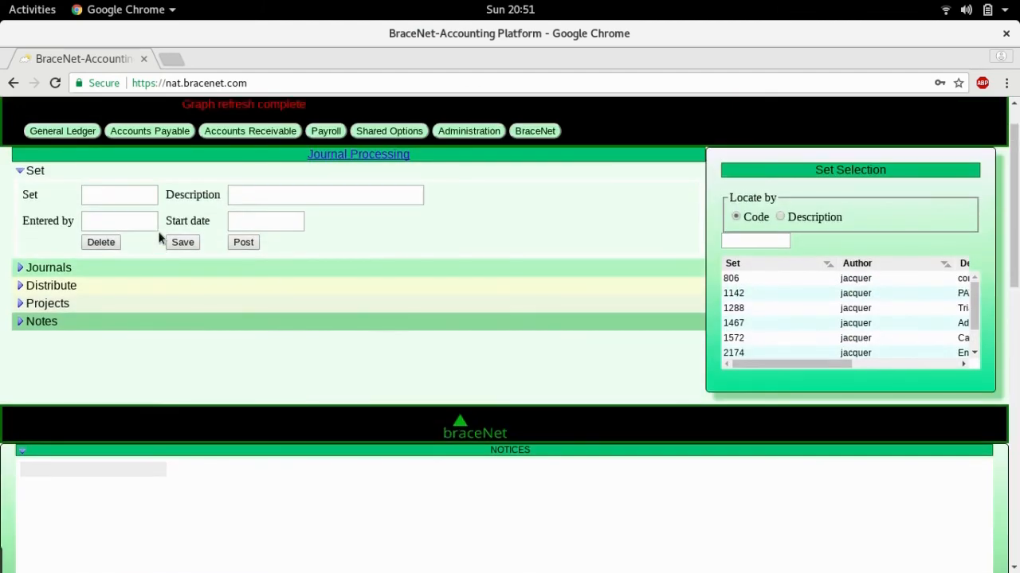
left_click(21, 269)
left_click(23, 318)
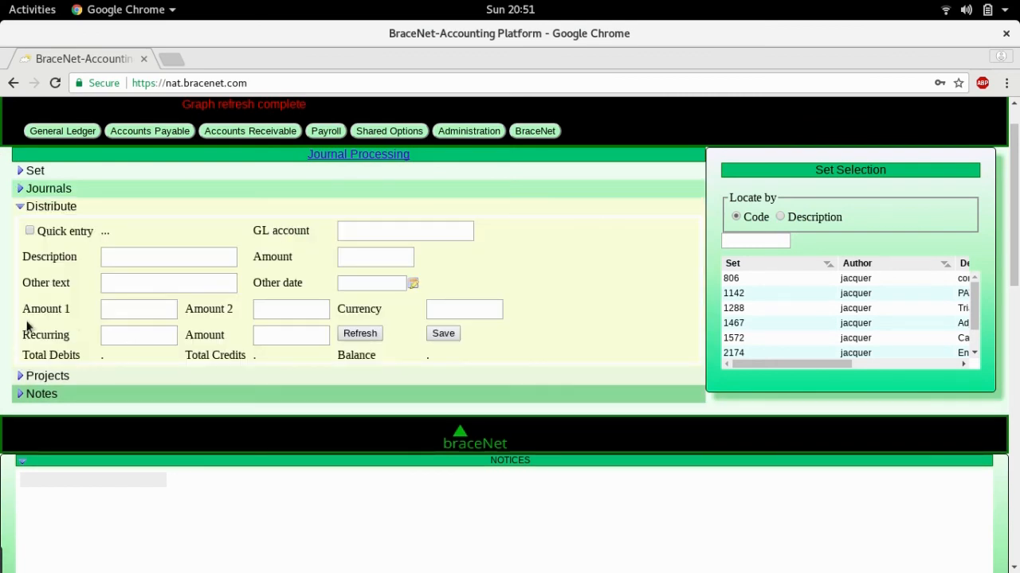
scroll(514, 311, "up", 1)
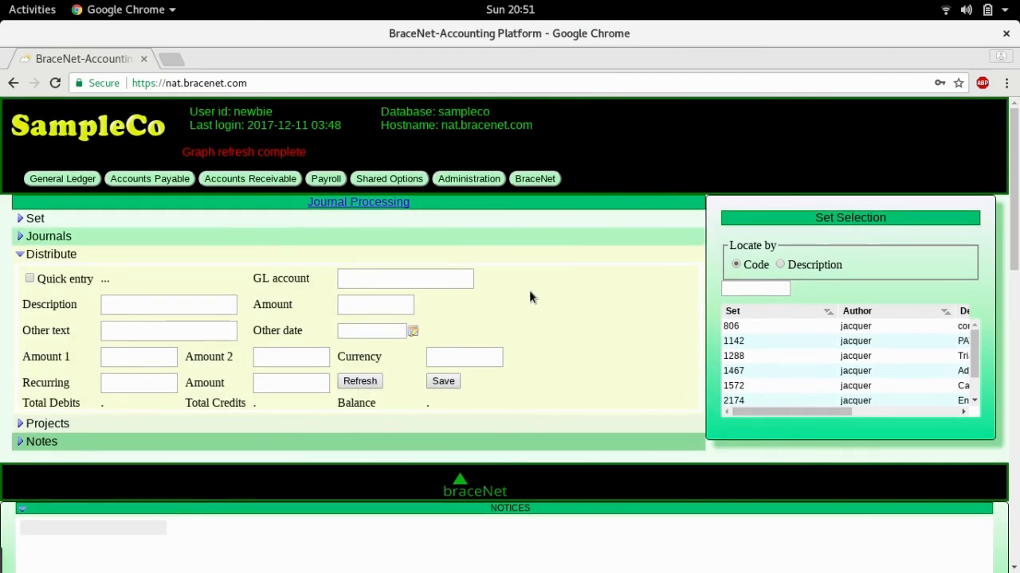
left_click(55, 84)
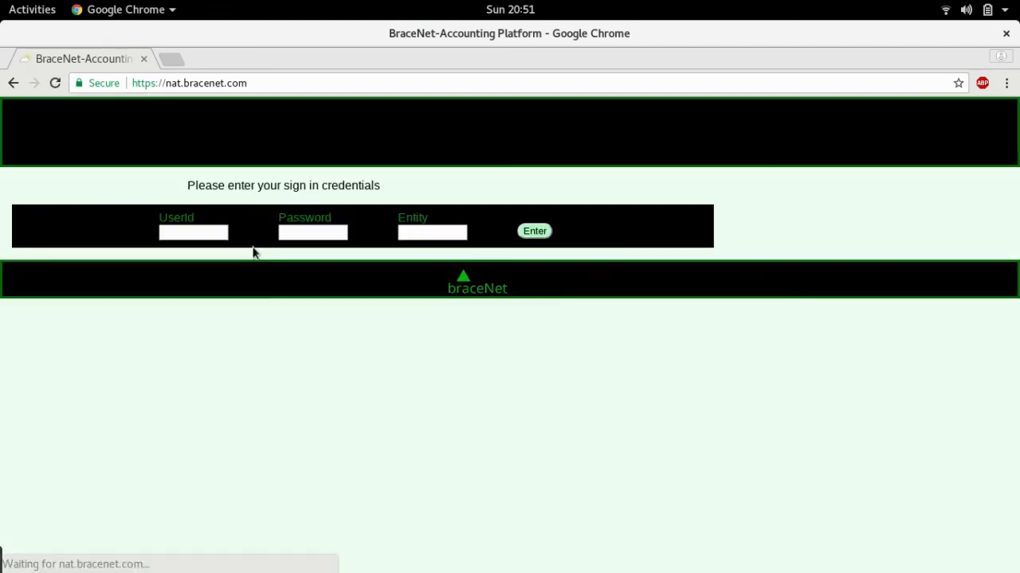